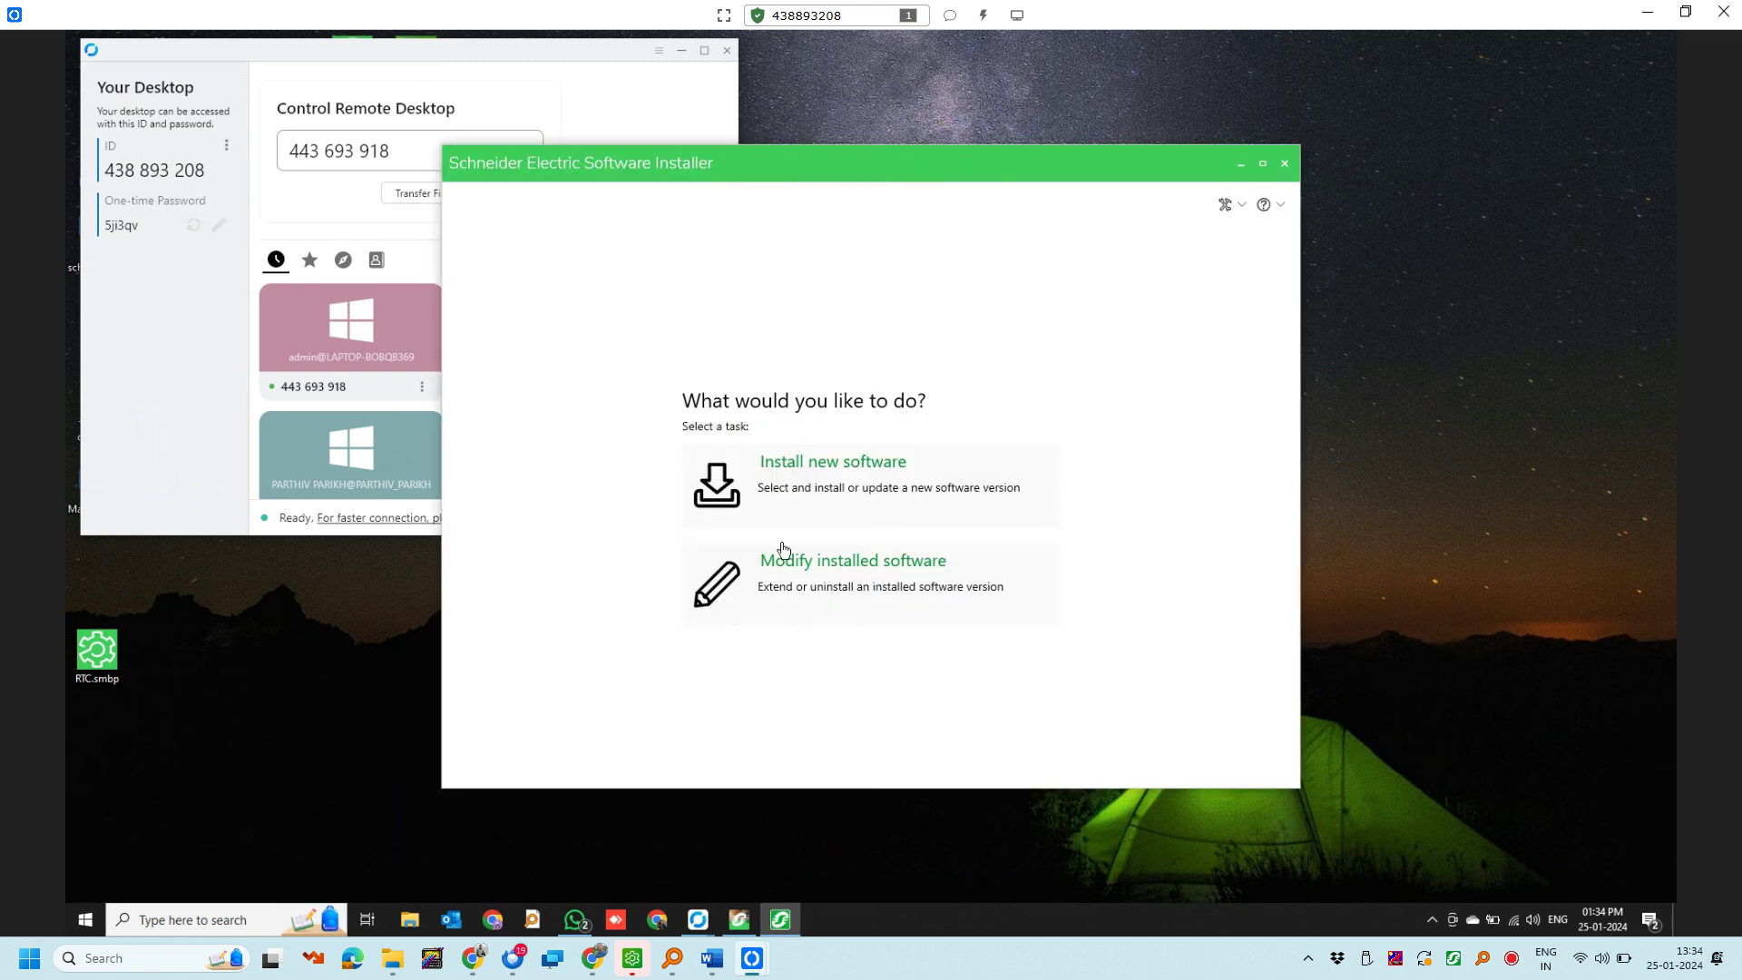
Choose to modify the installed software and proceed with customizing EcoStruxure Machine Expert version 2.1.1.0 from the online source.
{"action": "left_click", "coordinate": [801, 564]}
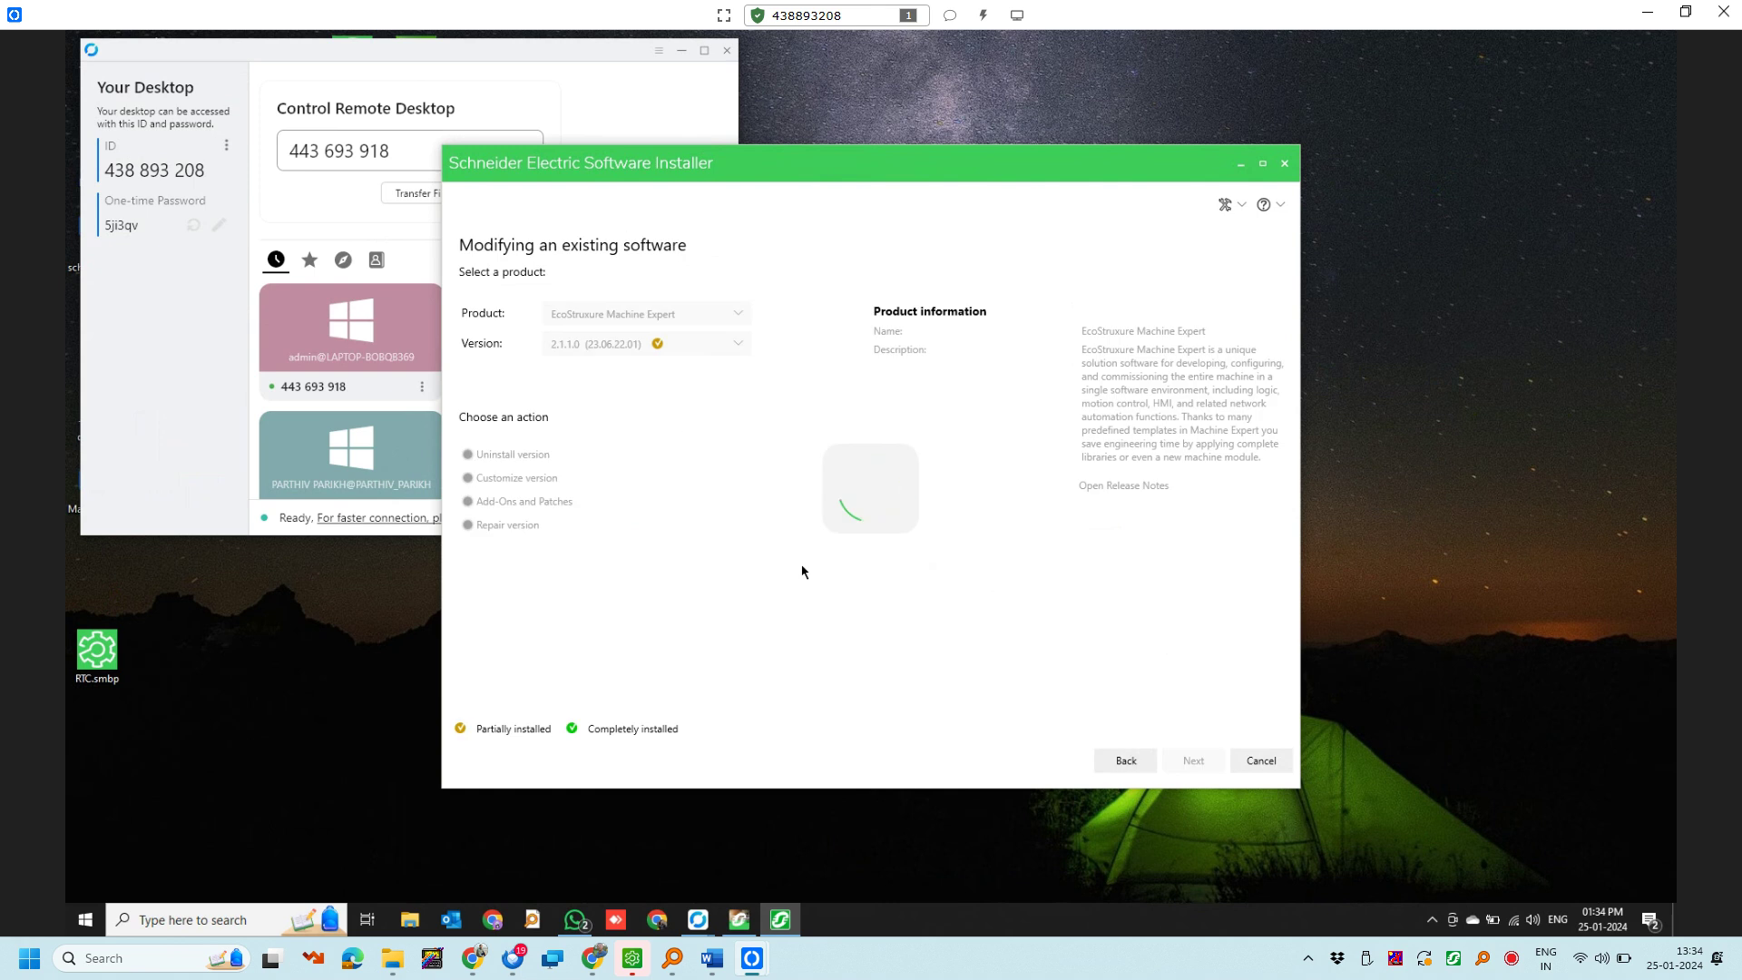
{"action": "left_click", "coordinate": [548, 479]}
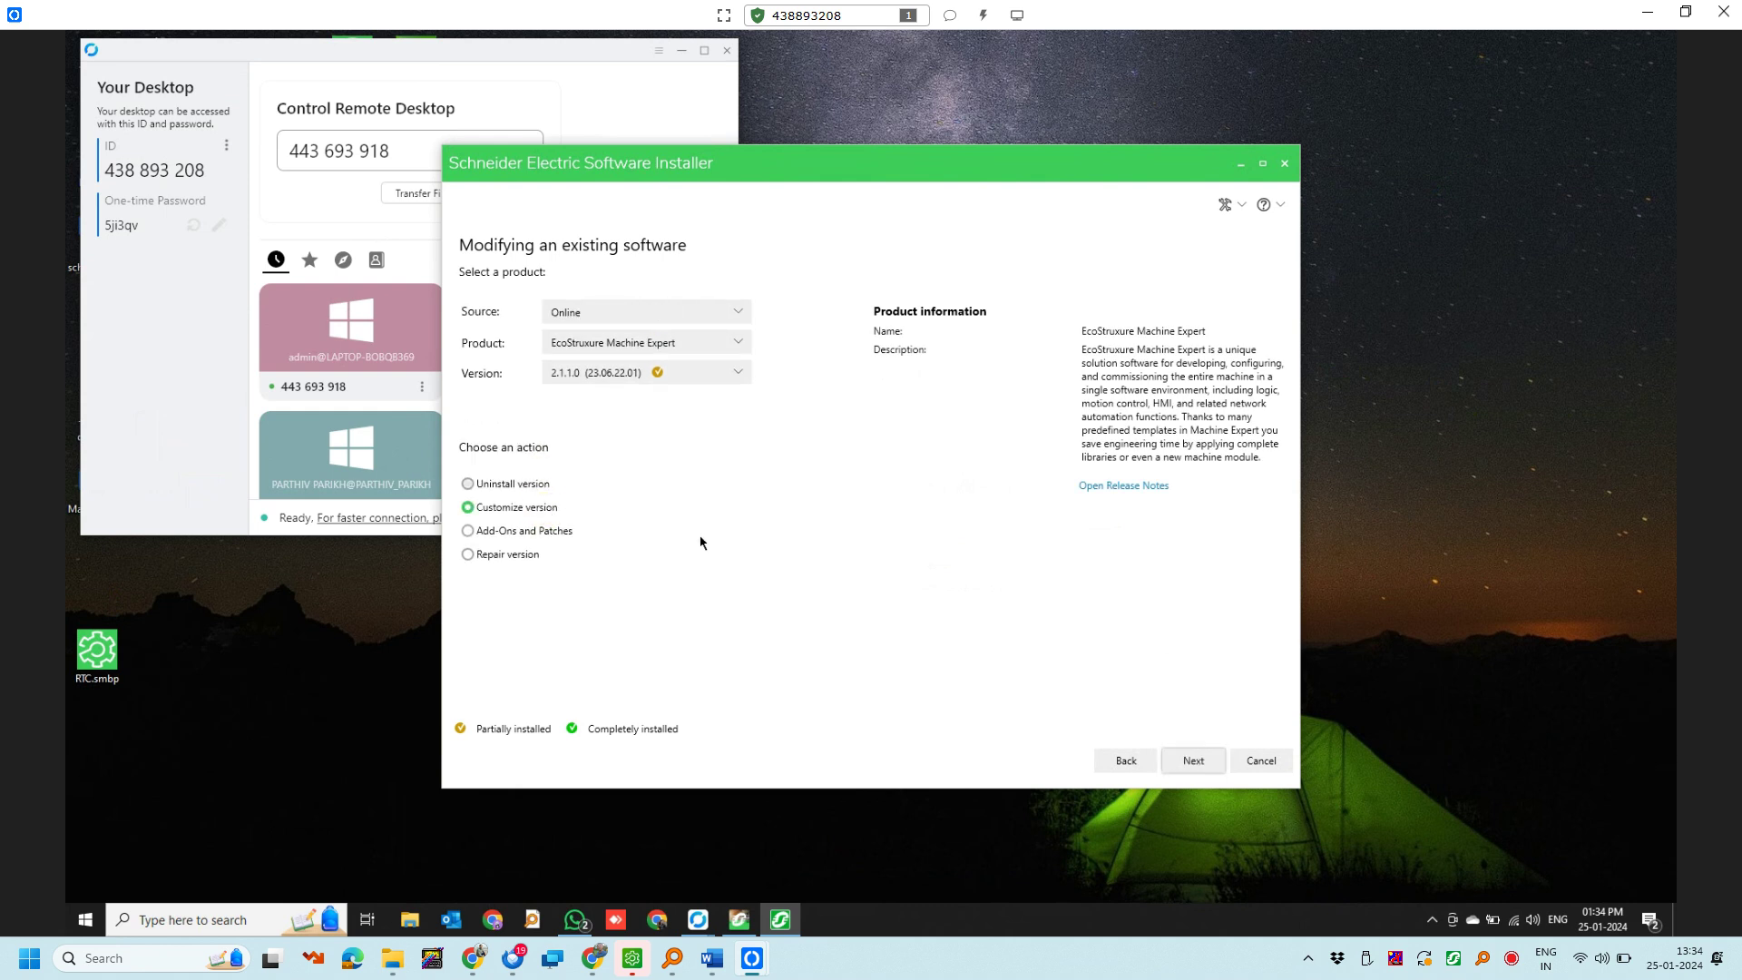
{"action": "left_click", "coordinate": [1198, 760]}
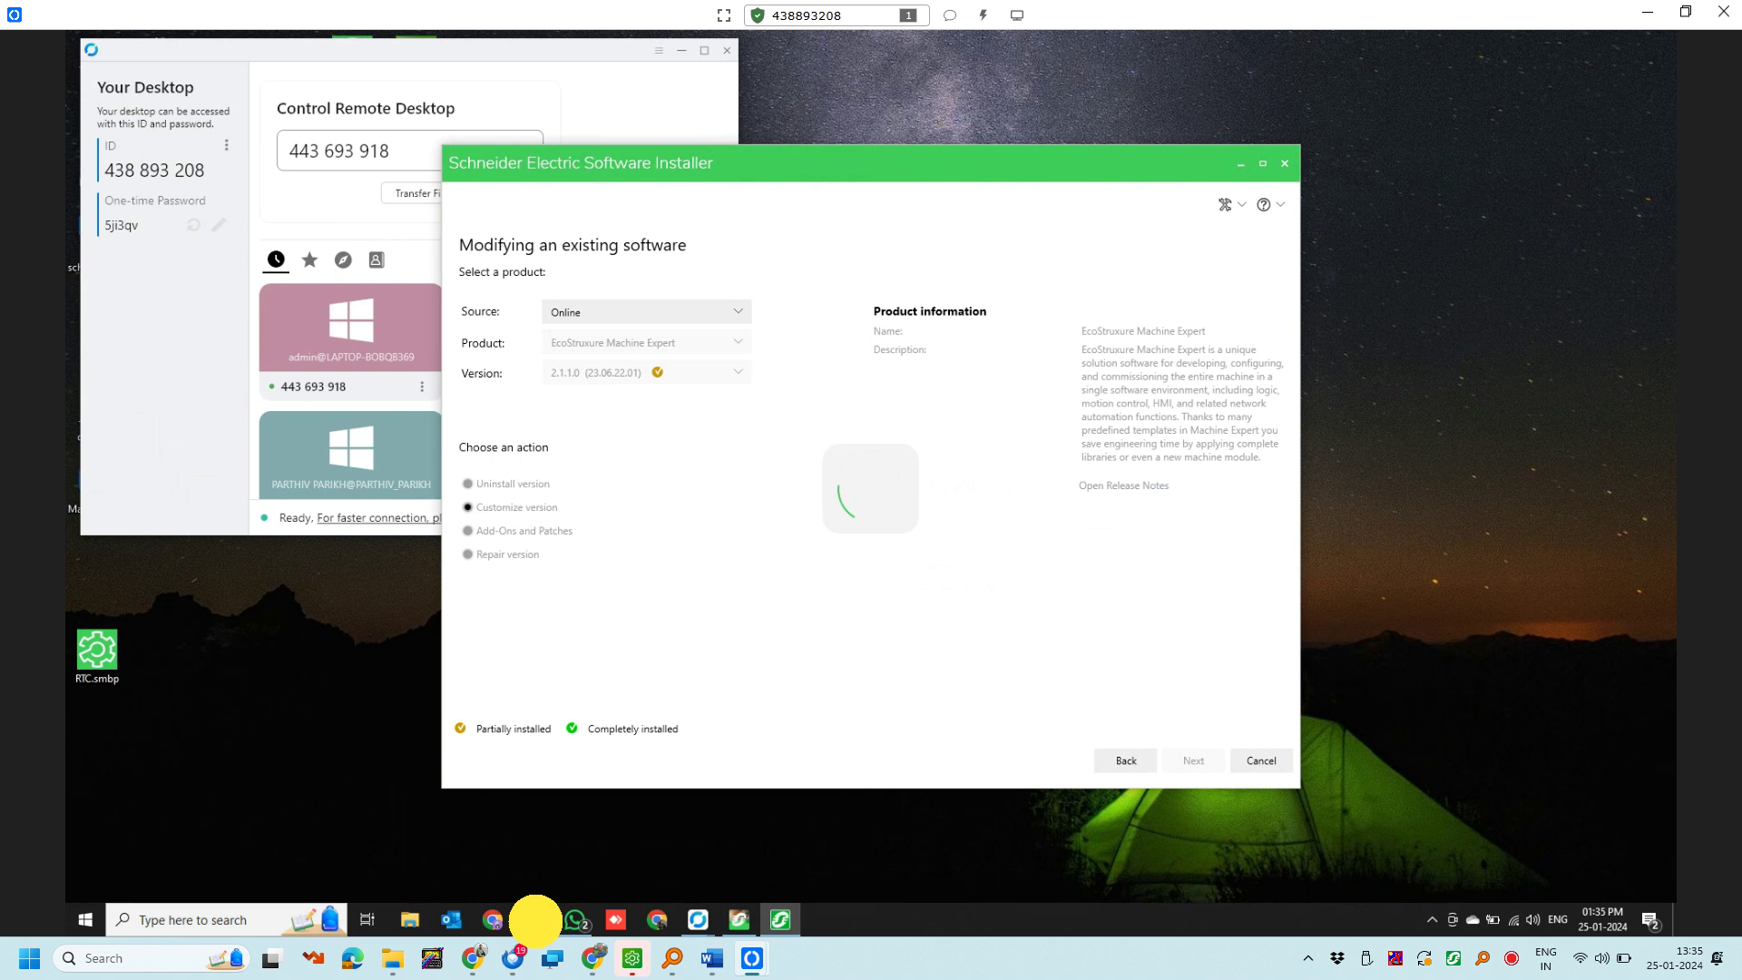
Switch to Everything, search the computer's files for "m218 local", and minimize the search window.
{"action": "left_click", "coordinate": [535, 920]}
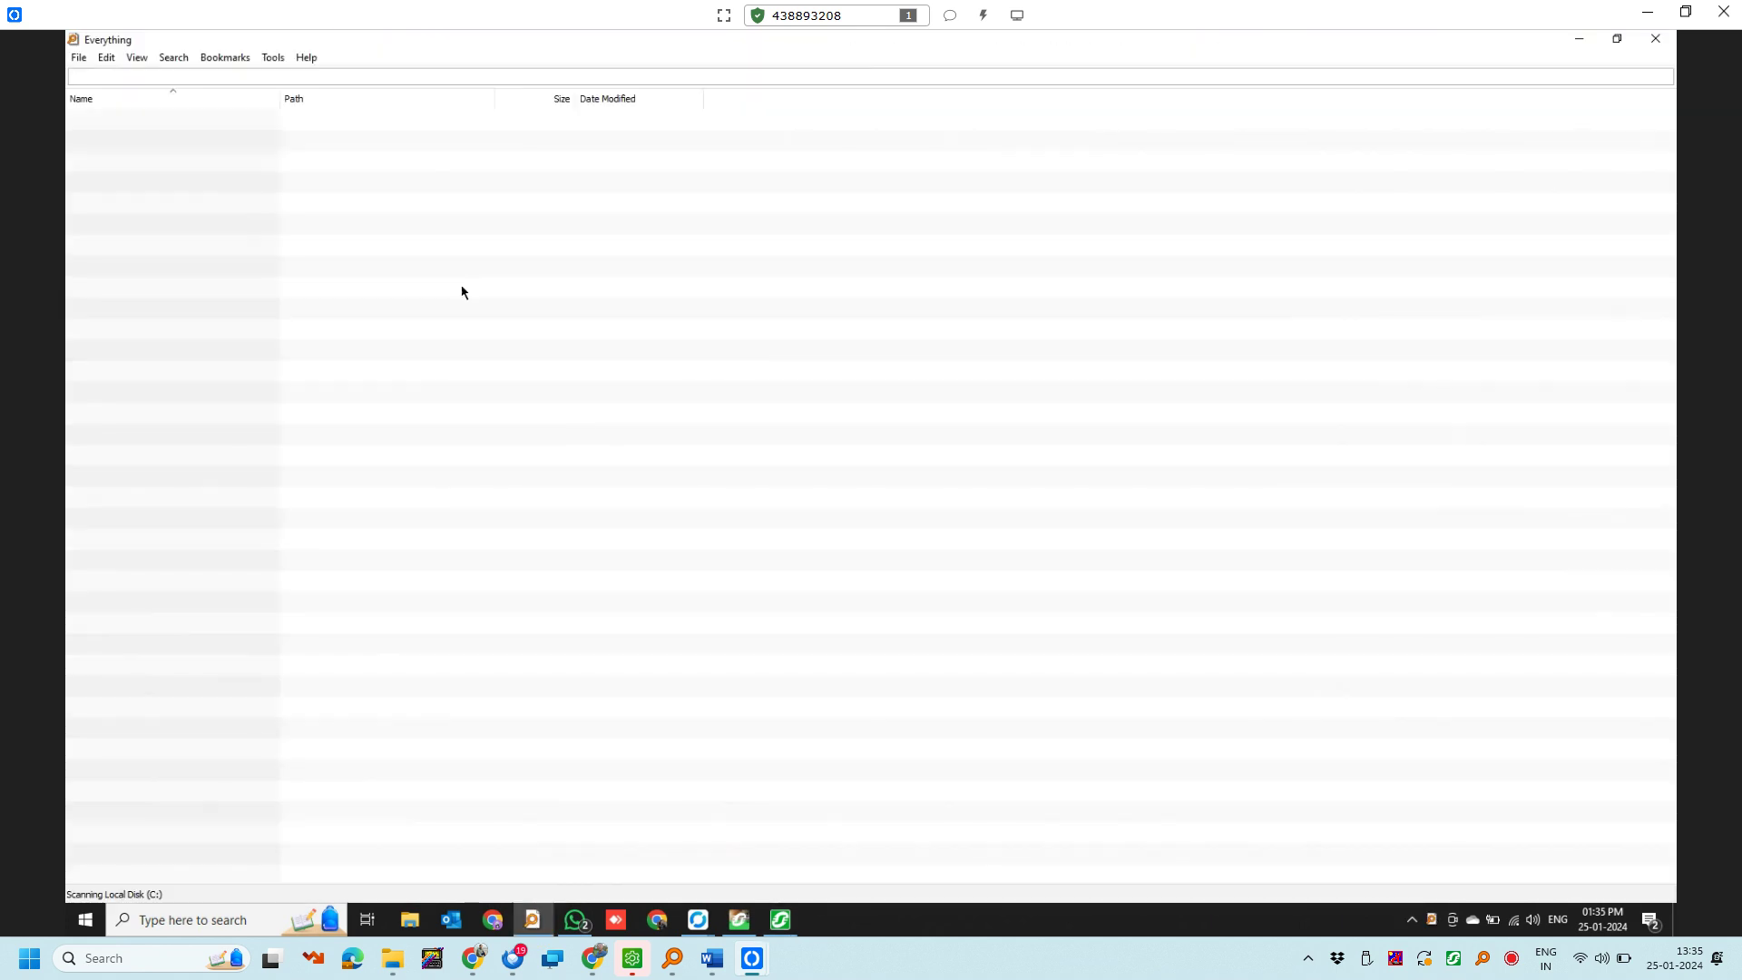
{"action": "type", "text": "m218 local"}
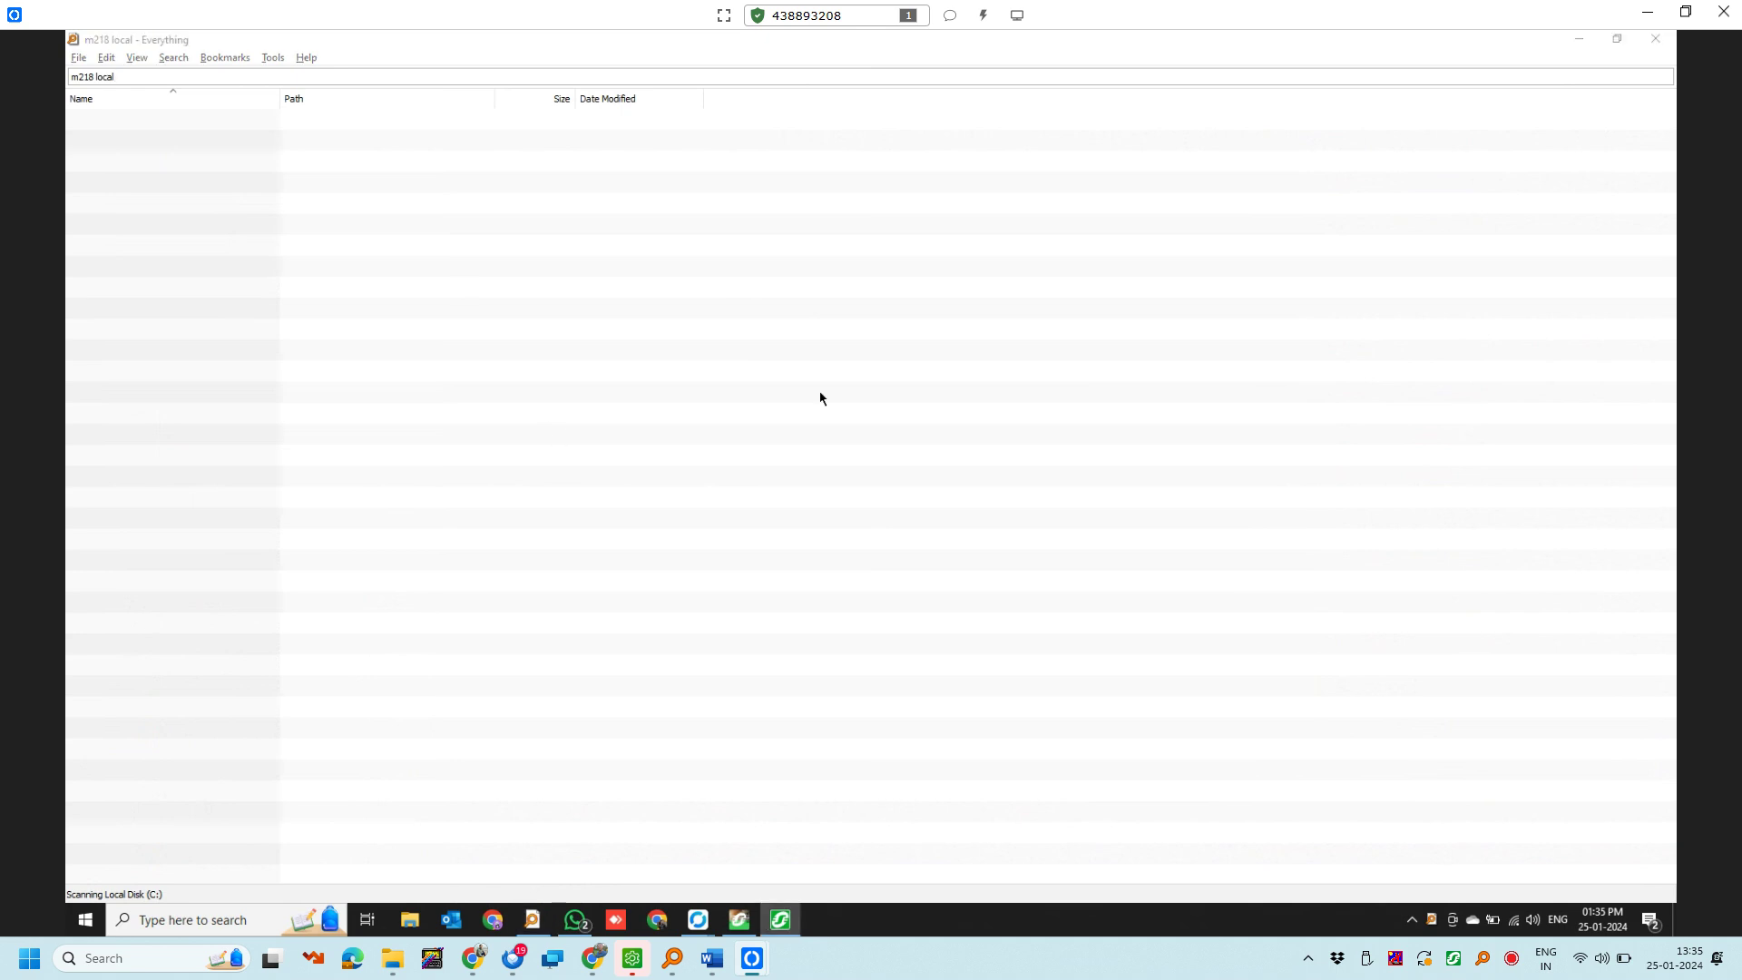
{"action": "left_click", "coordinate": [1580, 39]}
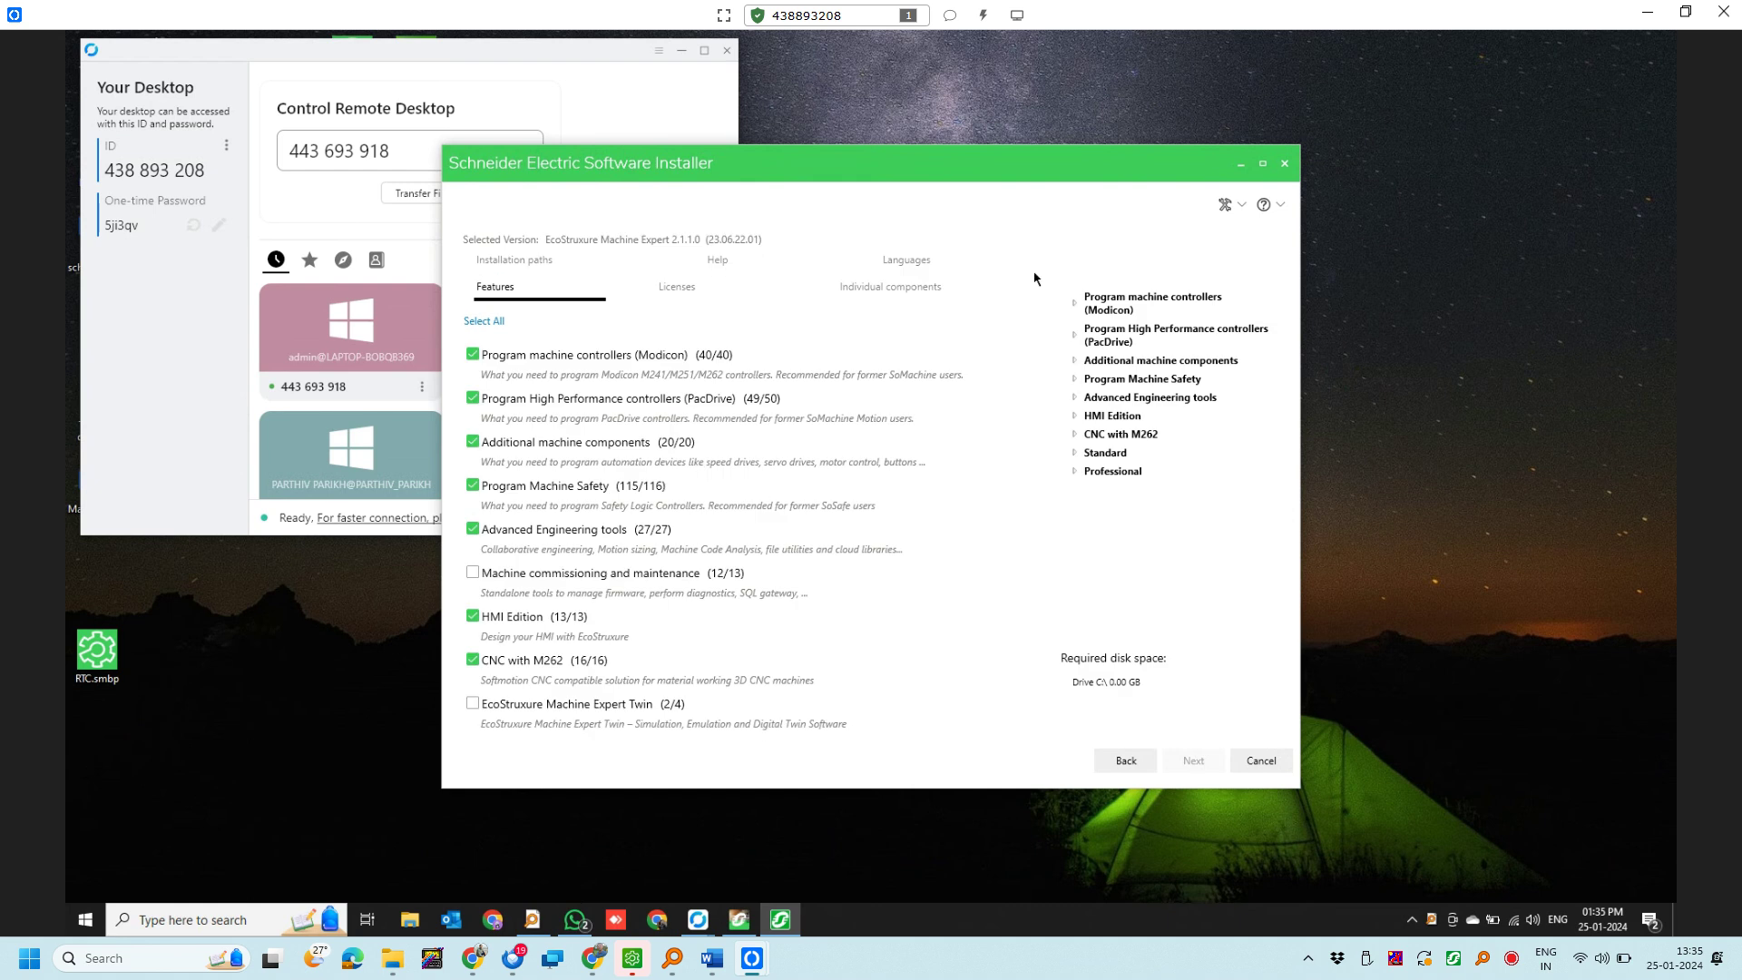
Bring up the installer's Local Offer Code entry, and open M218_GXO Local Offer Code.txt from the file search results.
{"action": "left_click", "coordinate": [1230, 205]}
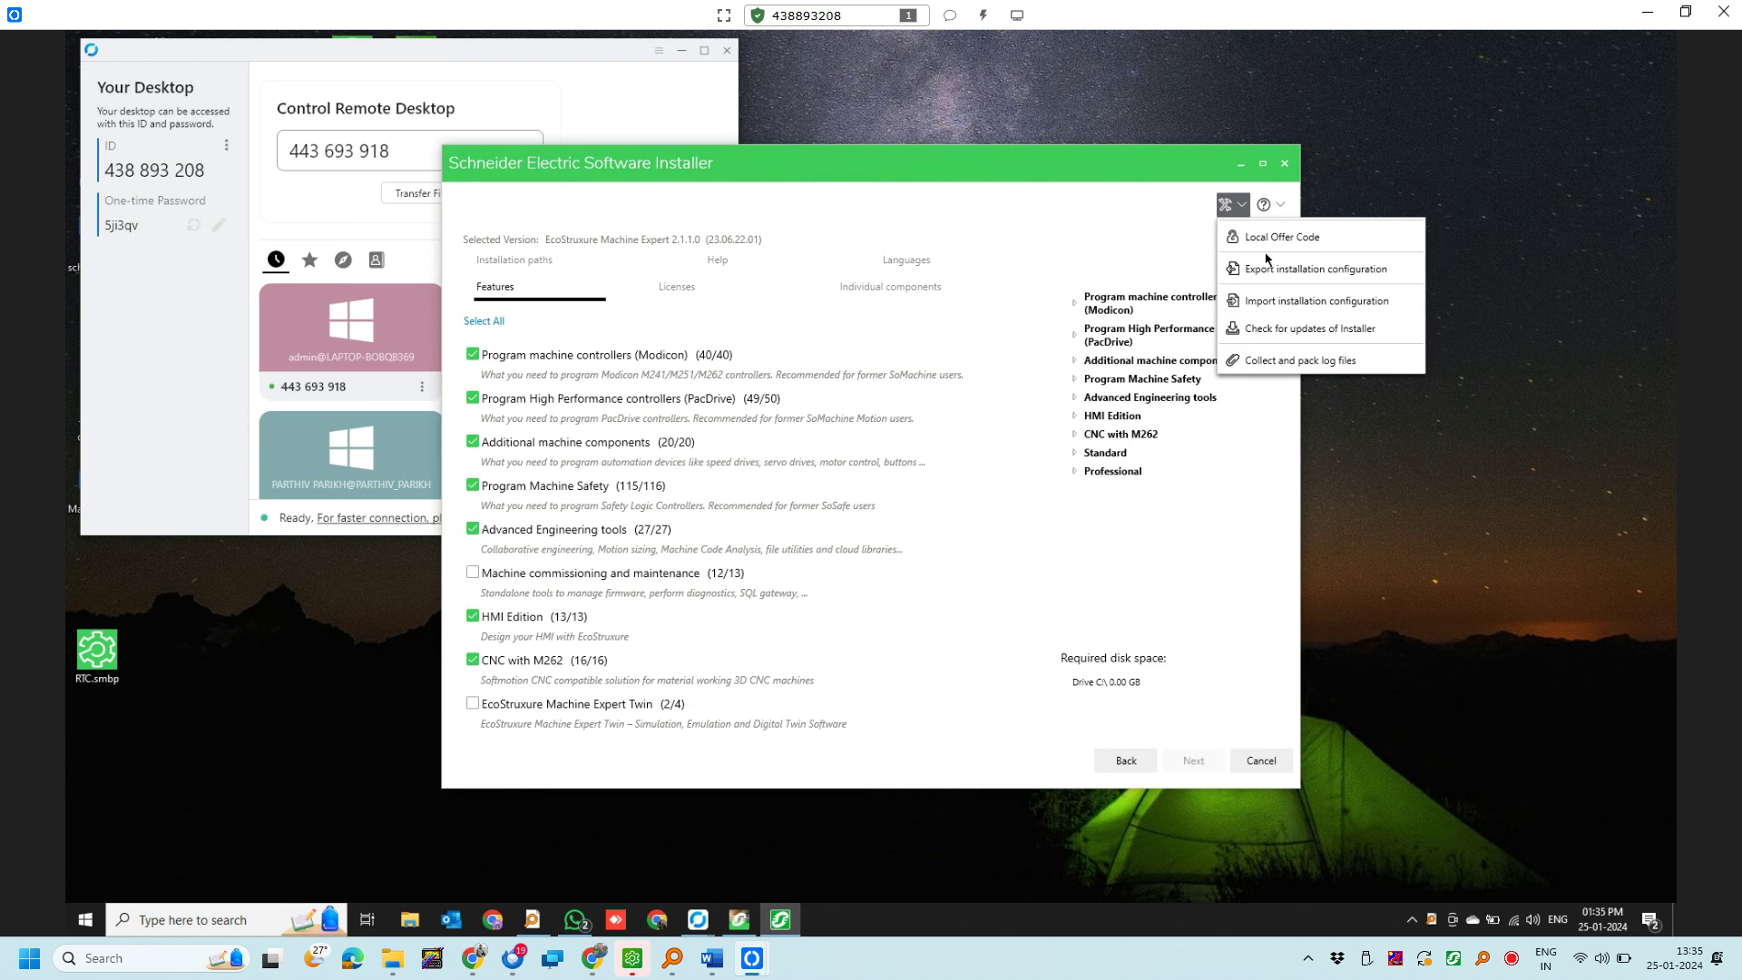
{"action": "left_click", "coordinate": [1267, 247]}
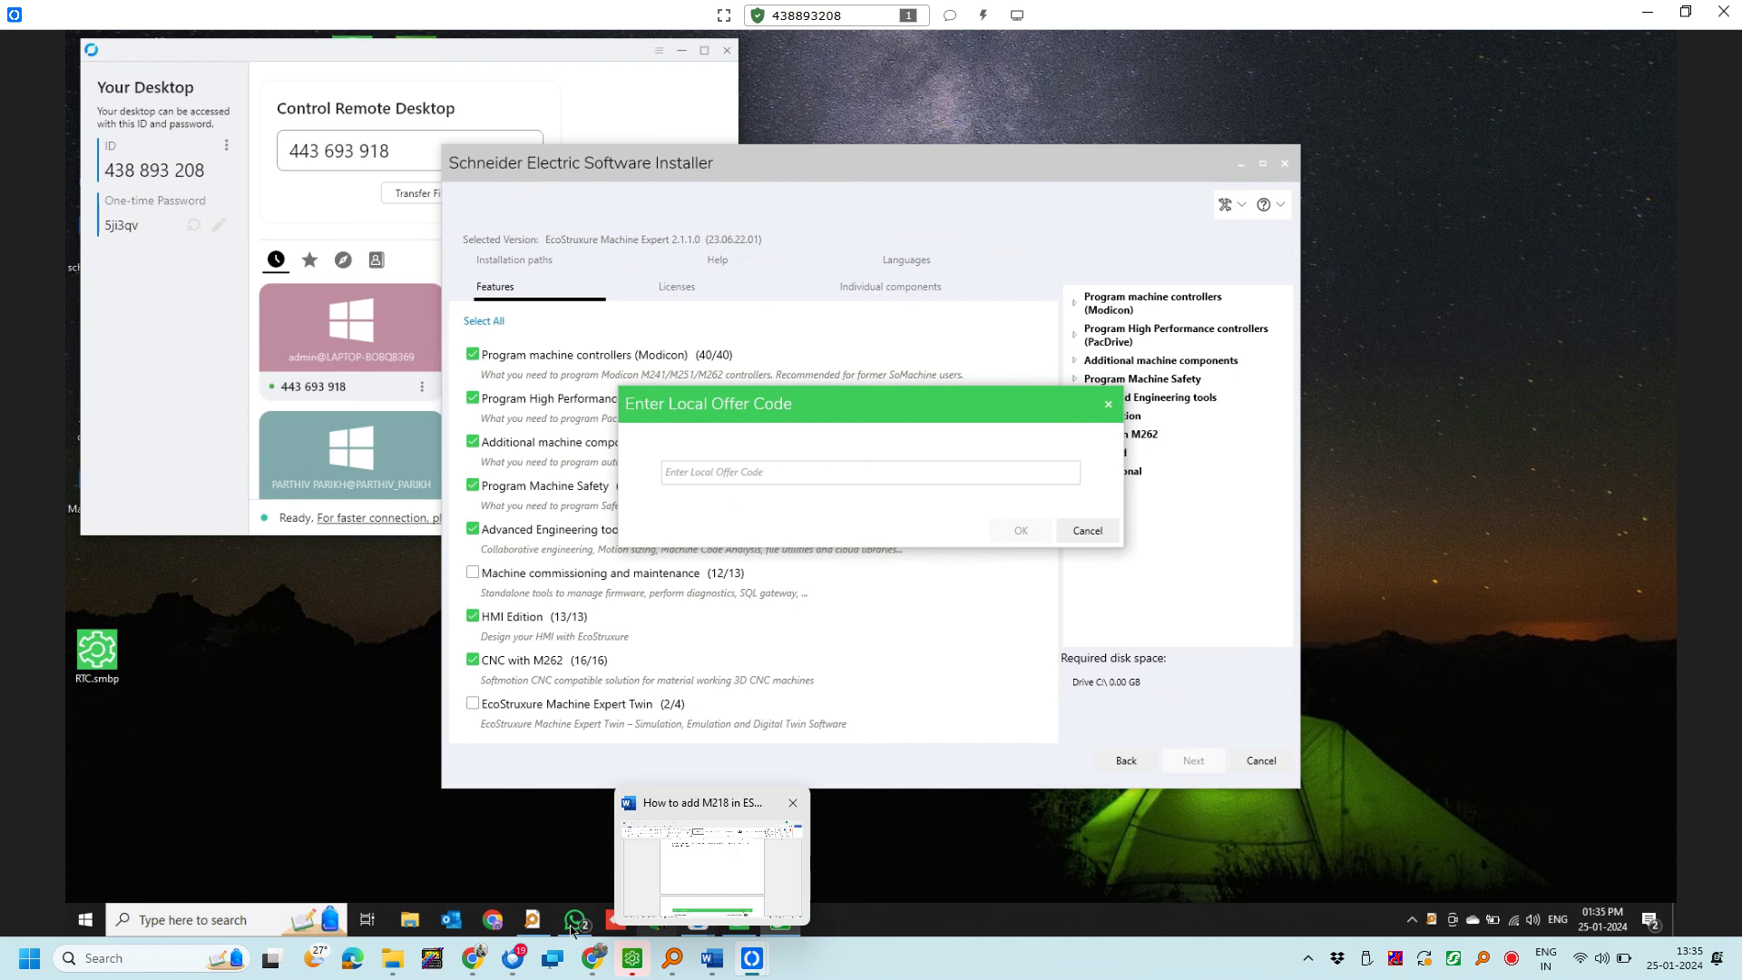
{"action": "left_click", "coordinate": [530, 920]}
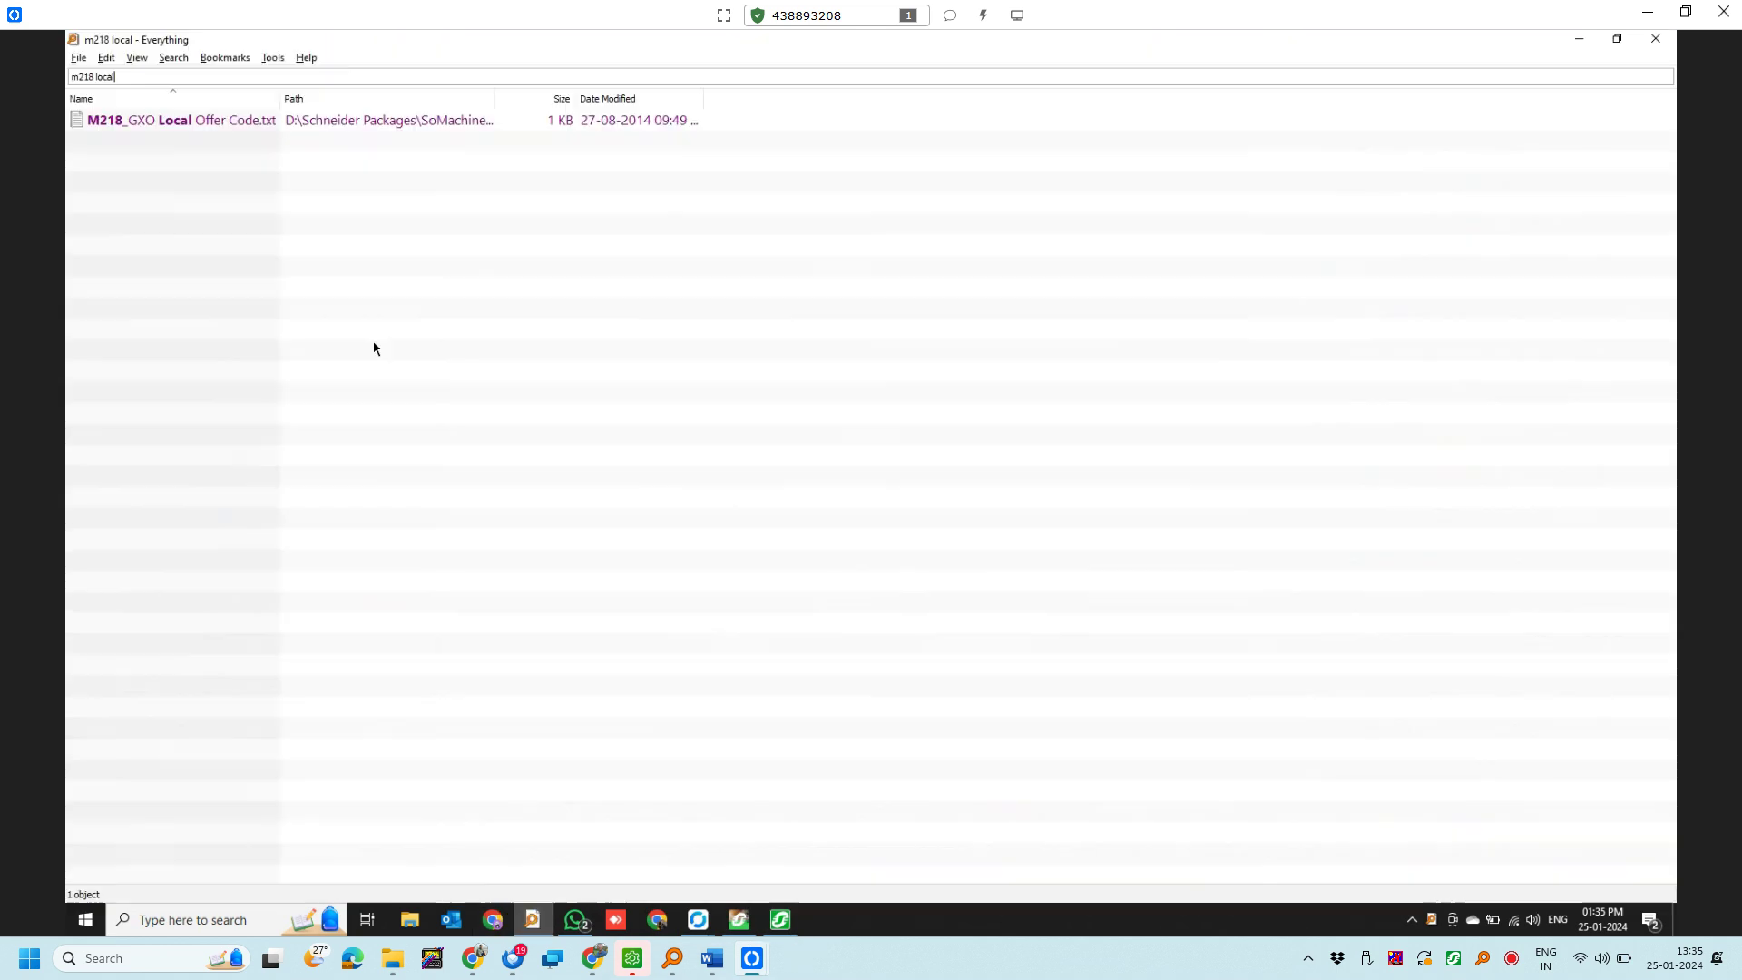
{"action": "left_click", "coordinate": [252, 122]}
{"action": "double_click", "coordinate": [251, 123]}
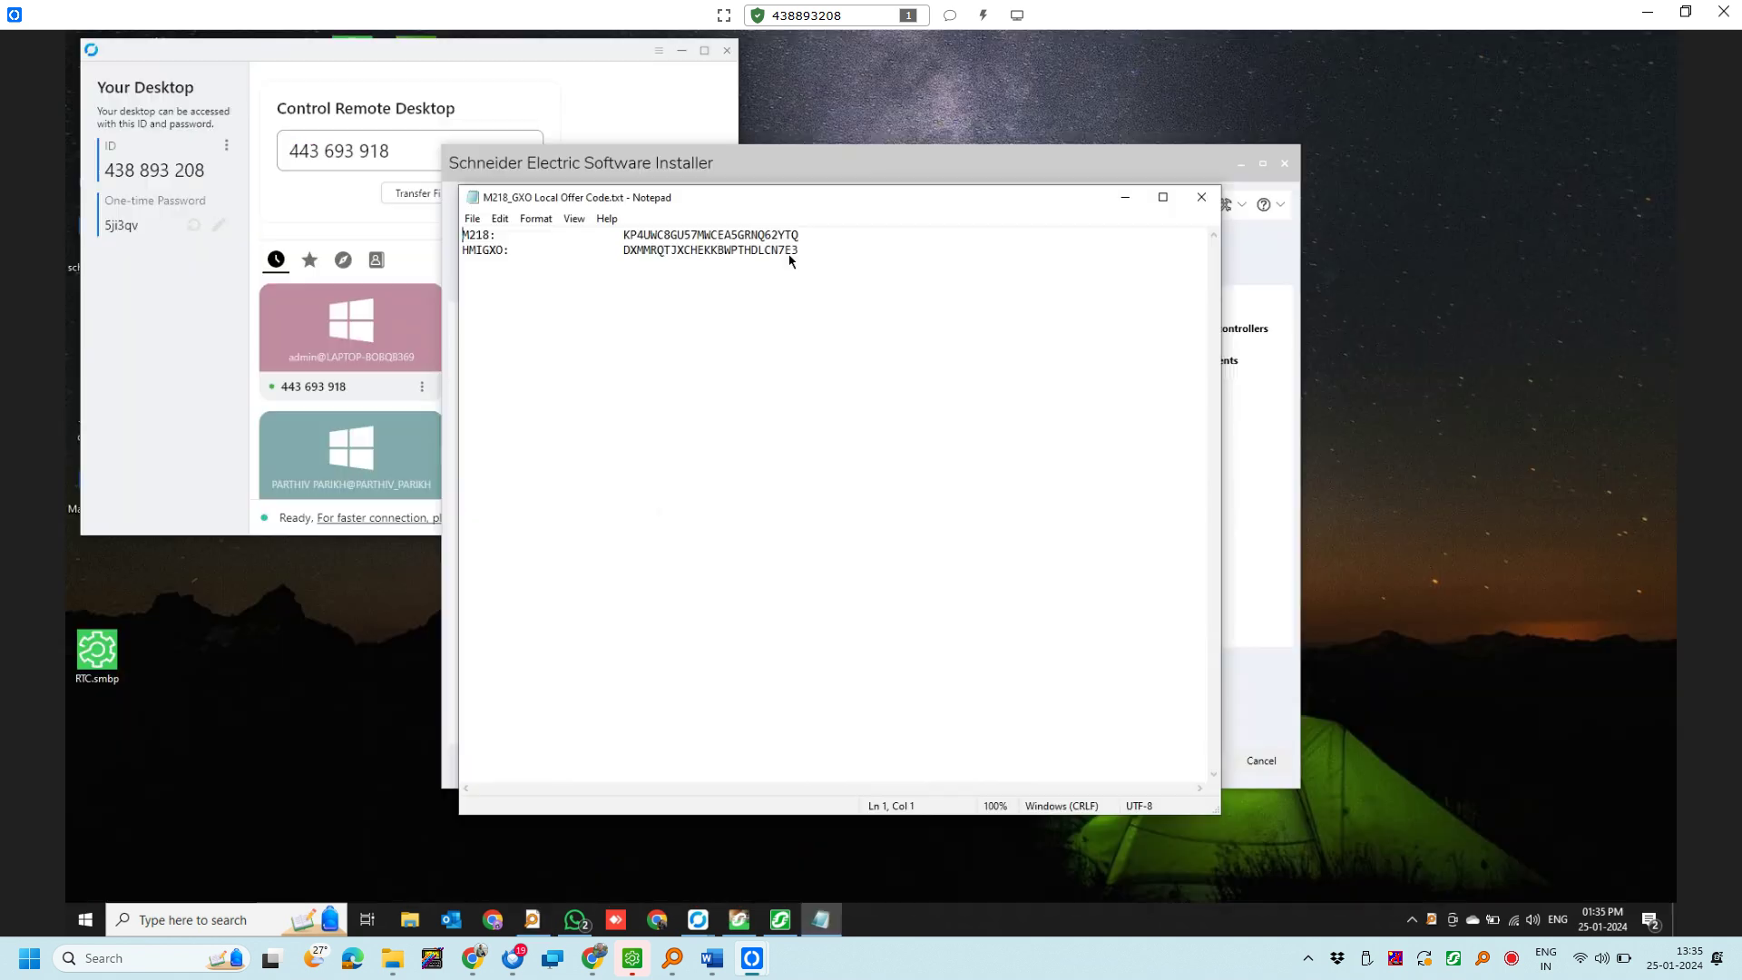
Copy the M218 local offer code from the text file.
{"action": "left_click", "coordinate": [804, 238]}
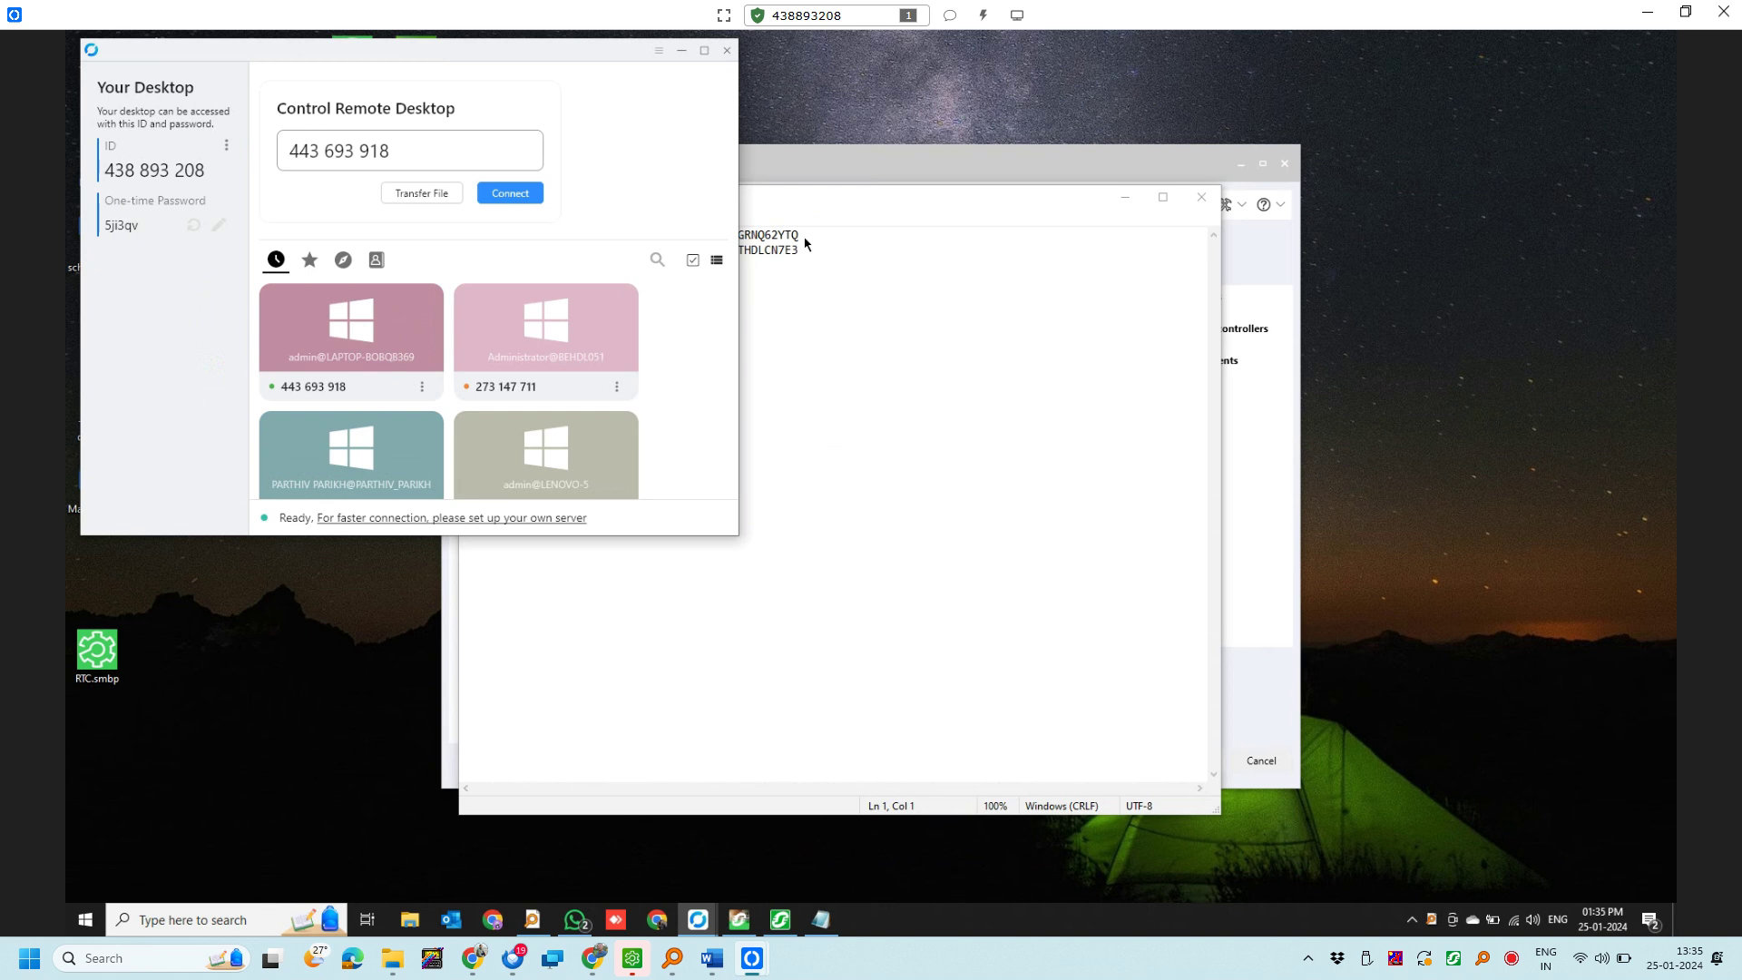
{"action": "left_click", "coordinate": [804, 238]}
{"action": "left_click", "coordinate": [804, 237]}
{"action": "left_click", "coordinate": [804, 238]}
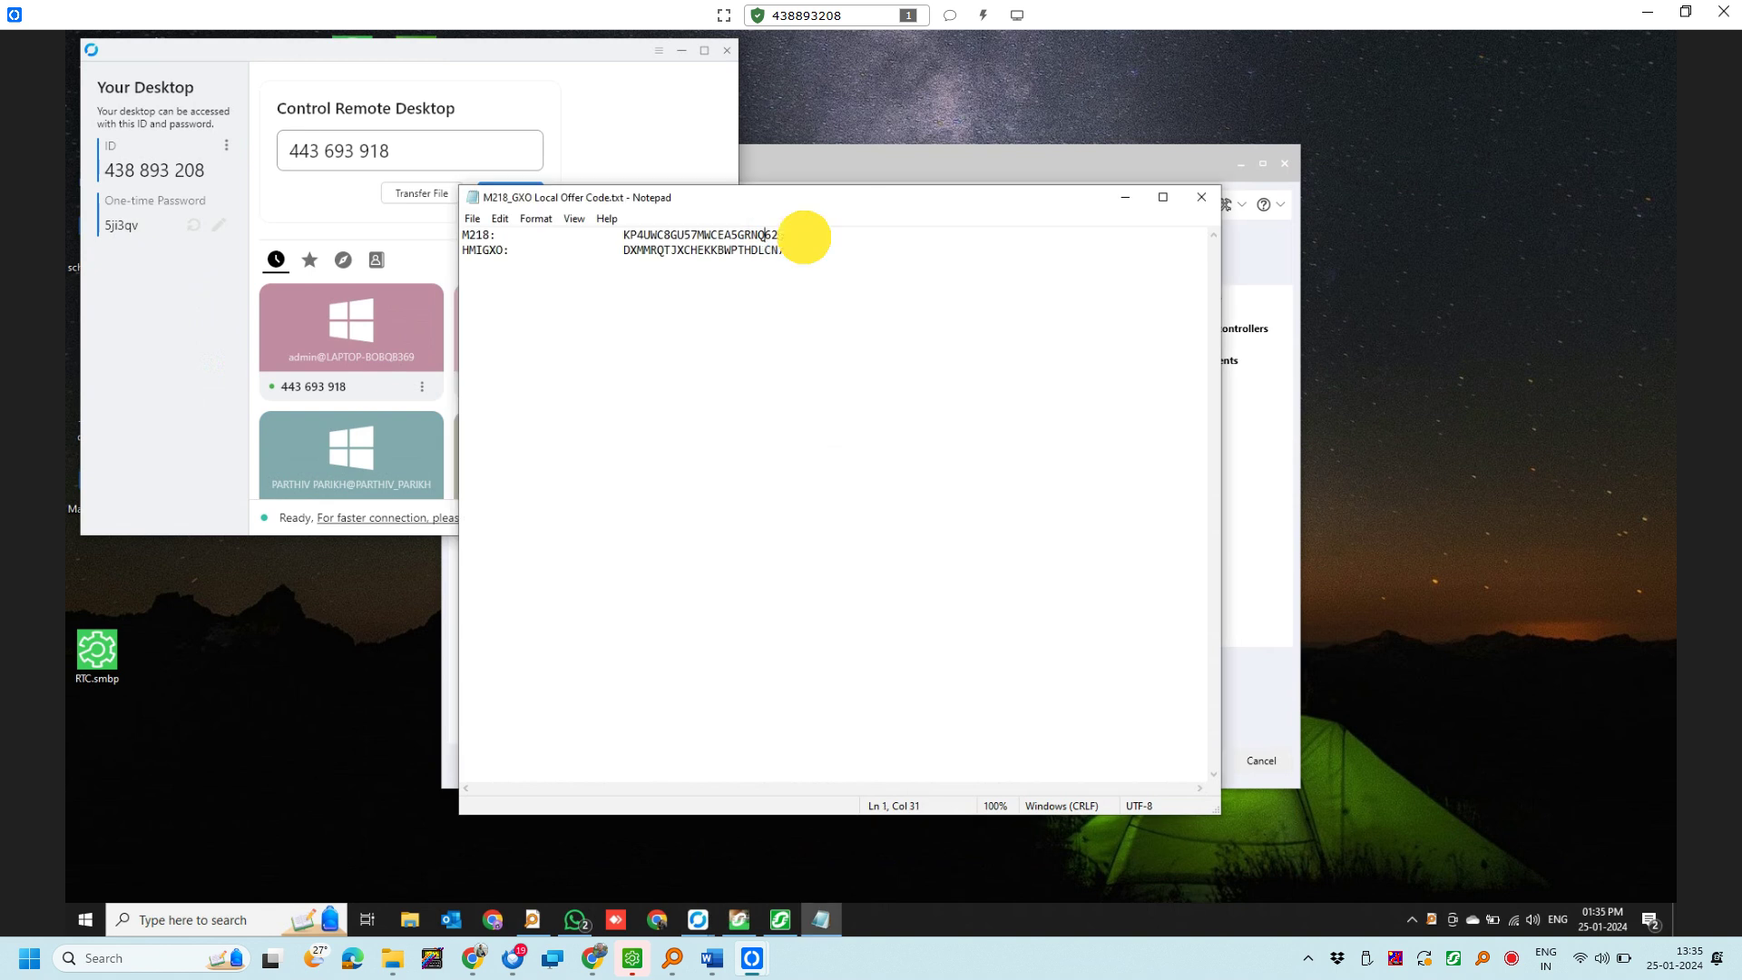
{"action": "double_click", "coordinate": [804, 237]}
{"action": "key", "text": "ctrl+c"}
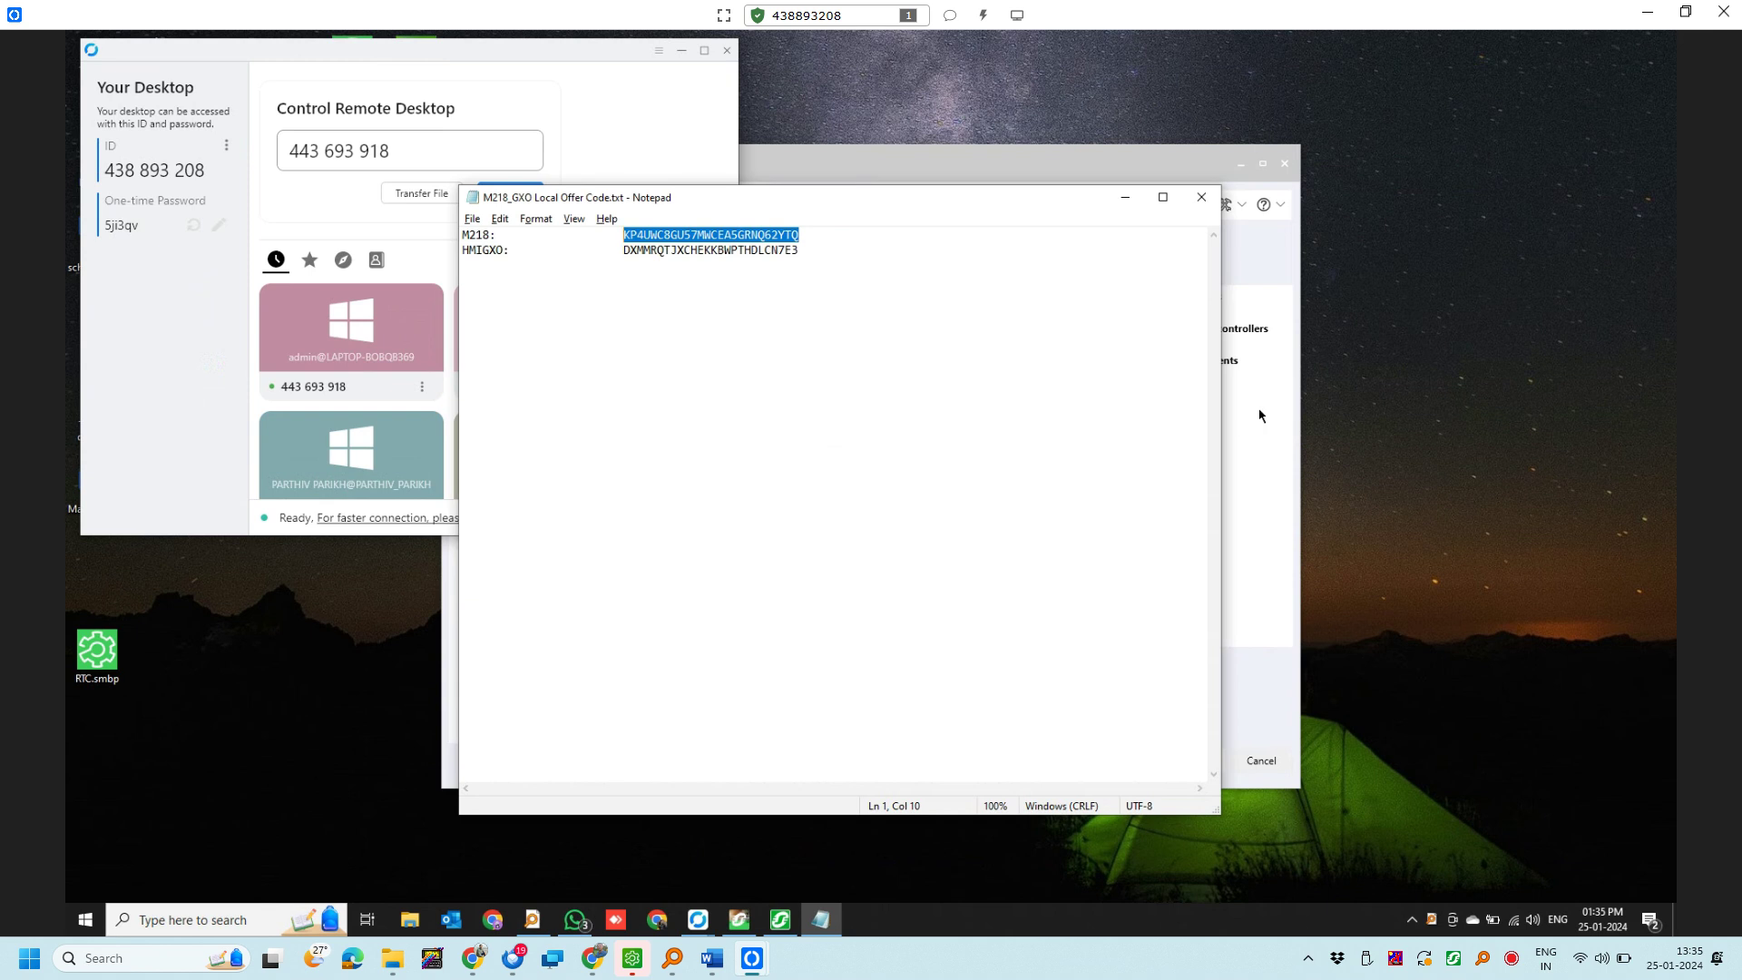
Return to the installer, paste the M218 code as the local offer code, and submit it to unlock the components.
{"action": "key", "text": "alt+Tab"}
{"action": "key", "text": "Tab"}
{"action": "key", "text": "Tab"}
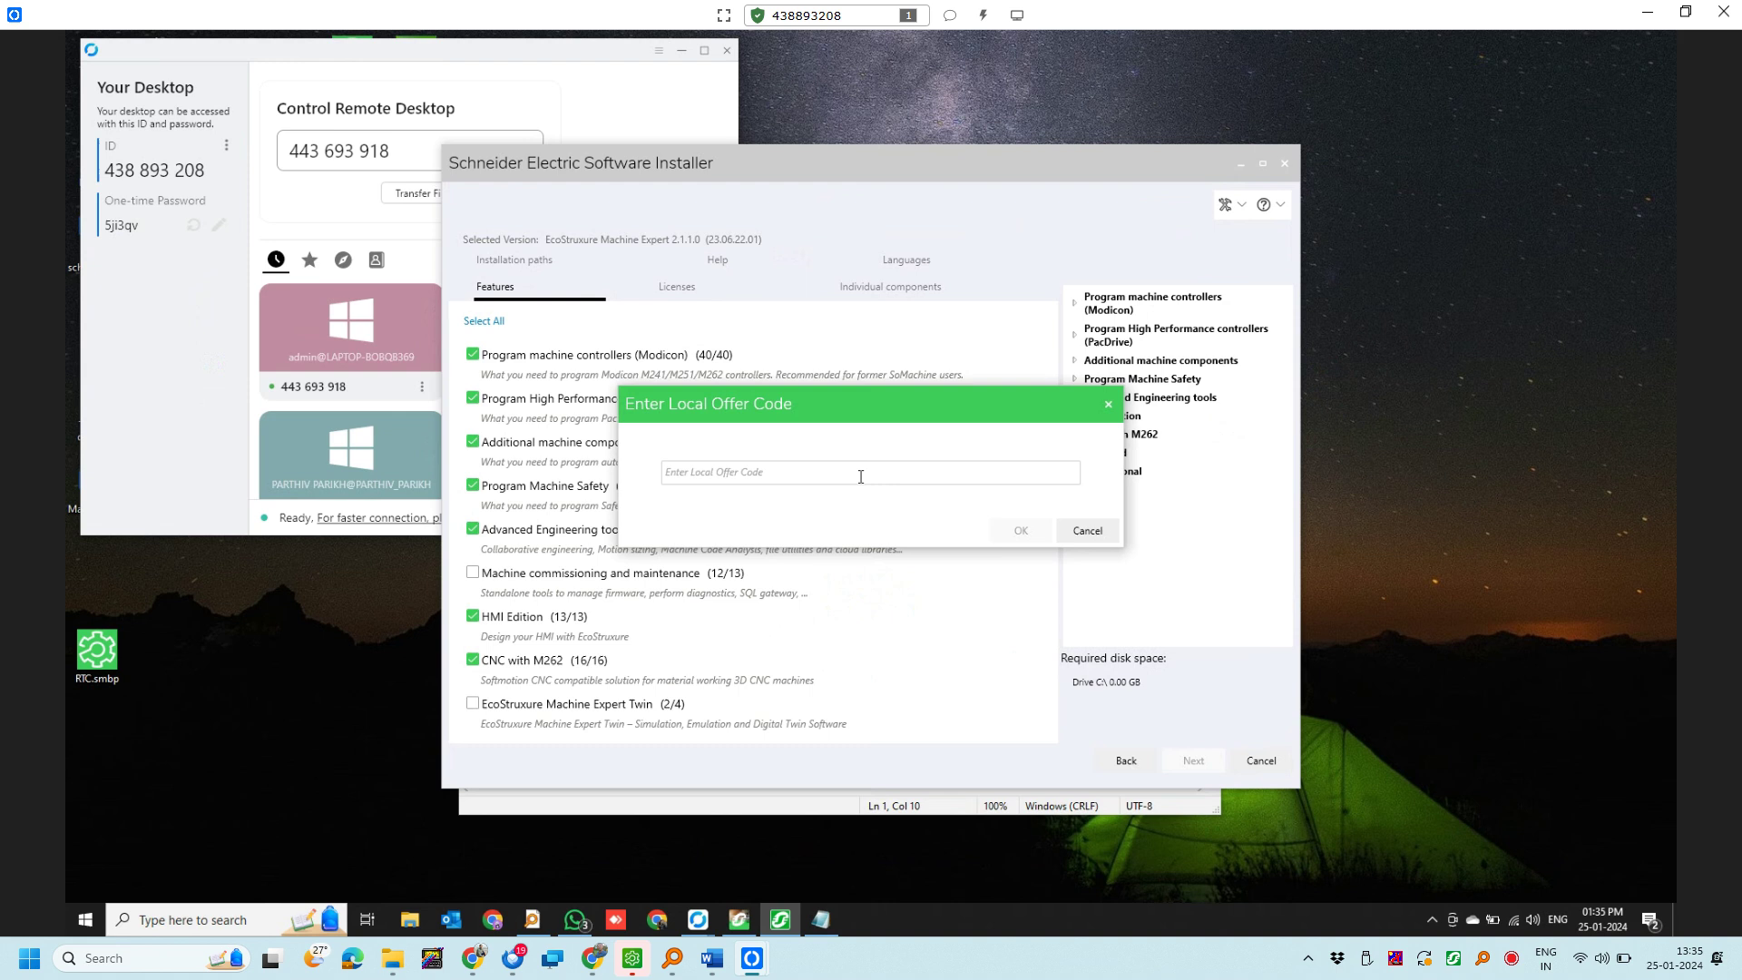
{"action": "left_click", "coordinate": [860, 476]}
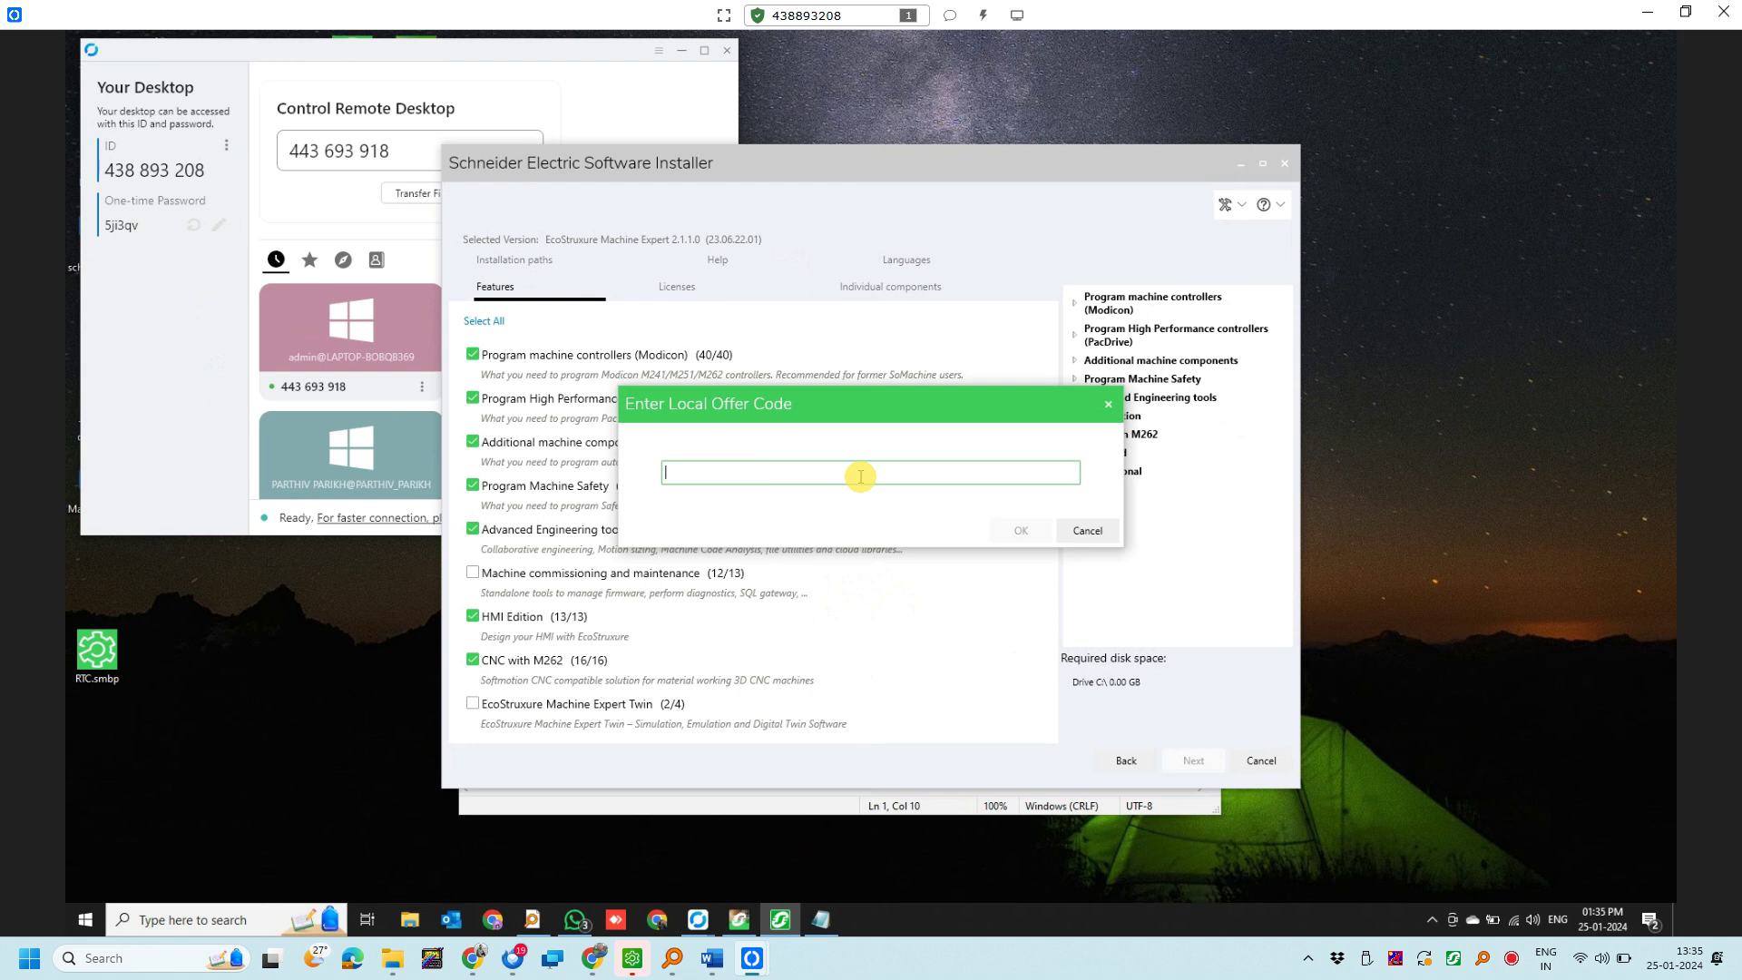
{"action": "key", "text": "ctrl+v"}
{"action": "left_click", "coordinate": [1022, 532]}
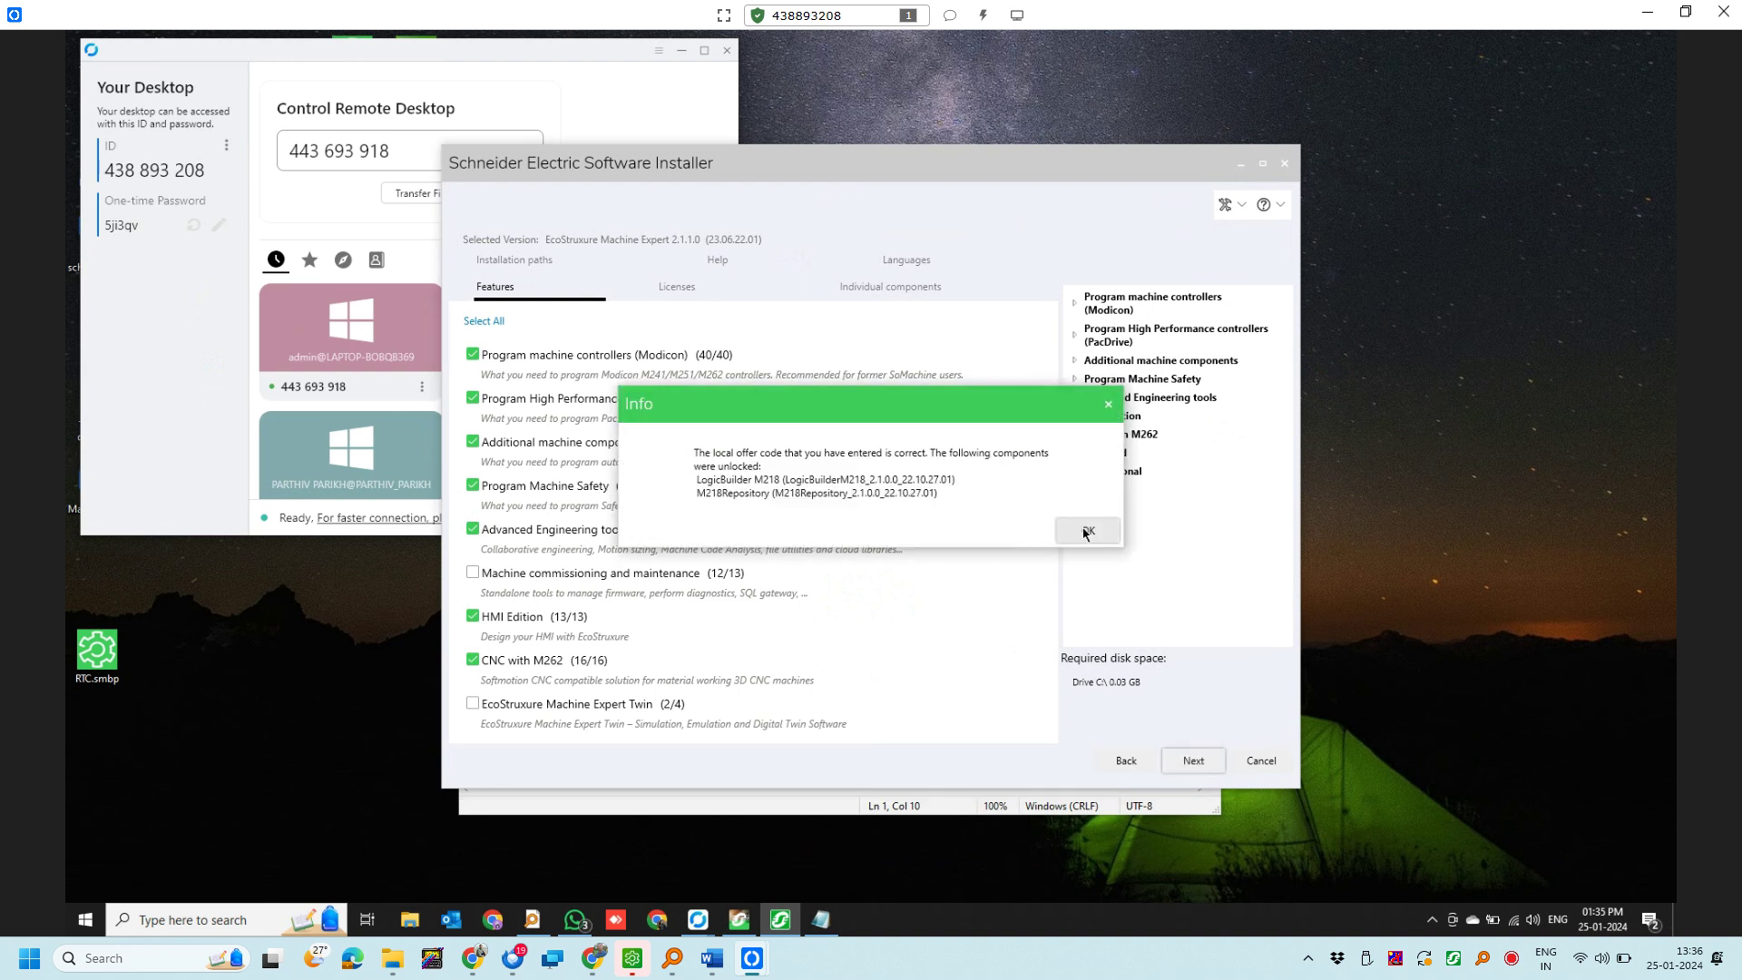
{"action": "left_click", "coordinate": [1085, 532]}
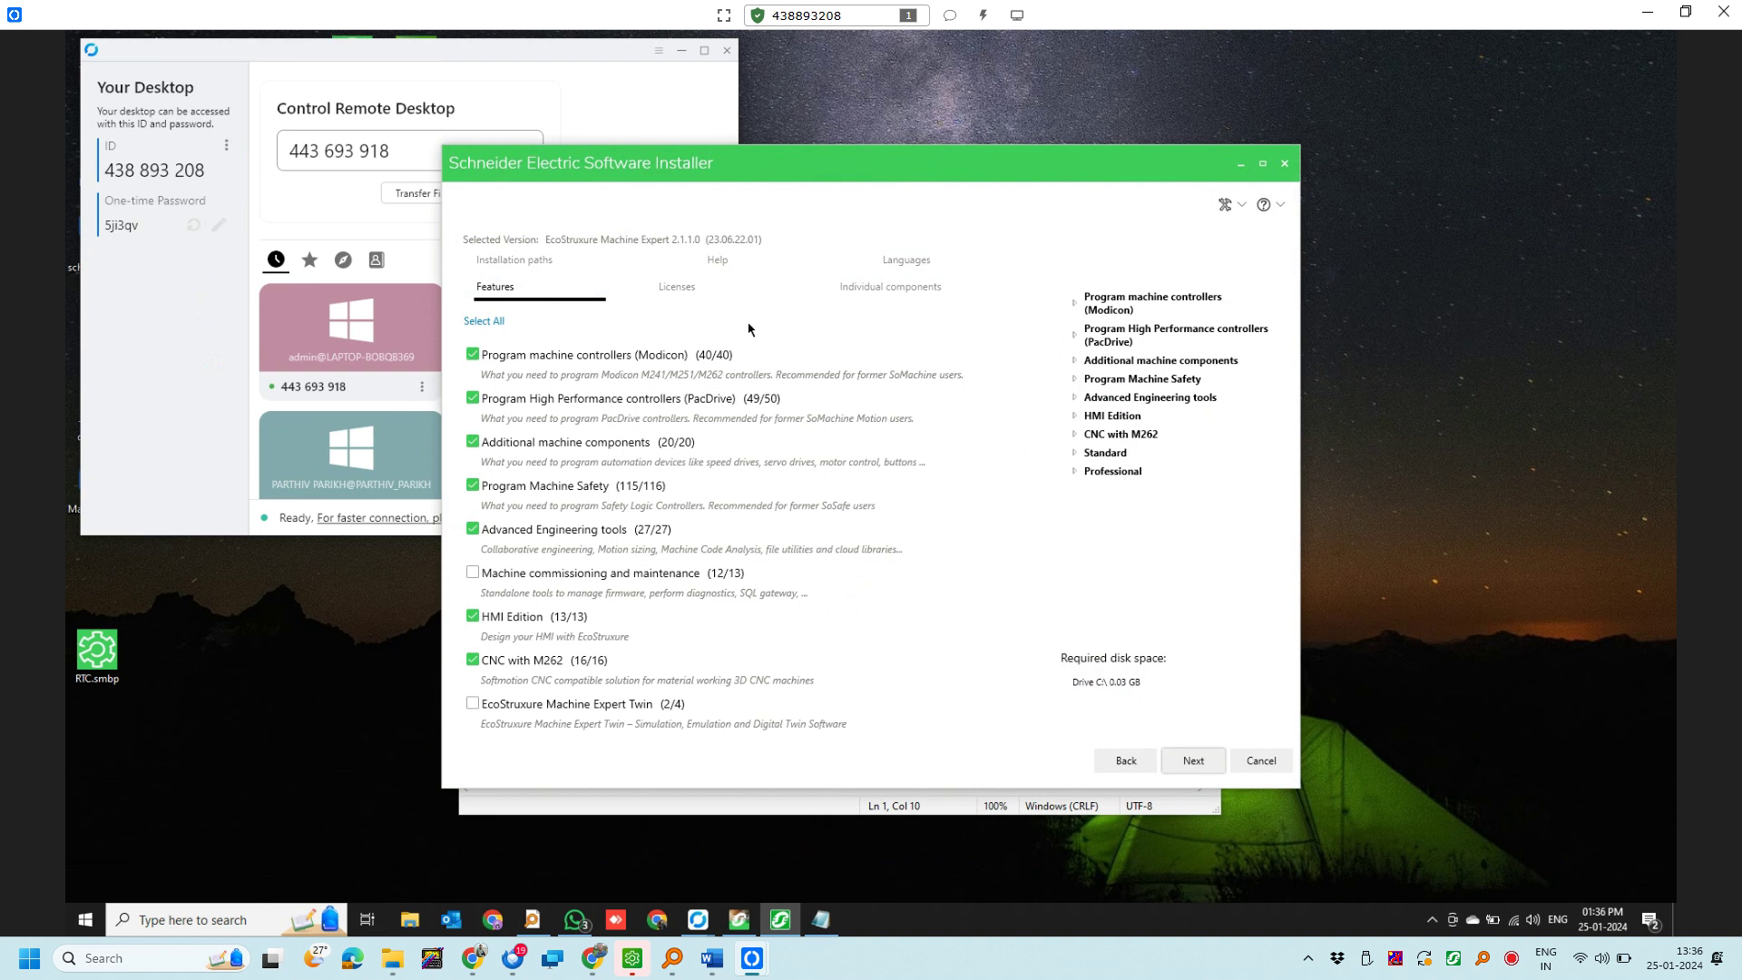
Search the individual components for "m218" and proceed with installing the selected LogicBuilder M218 and M218Repository.
{"action": "left_click", "coordinate": [884, 287]}
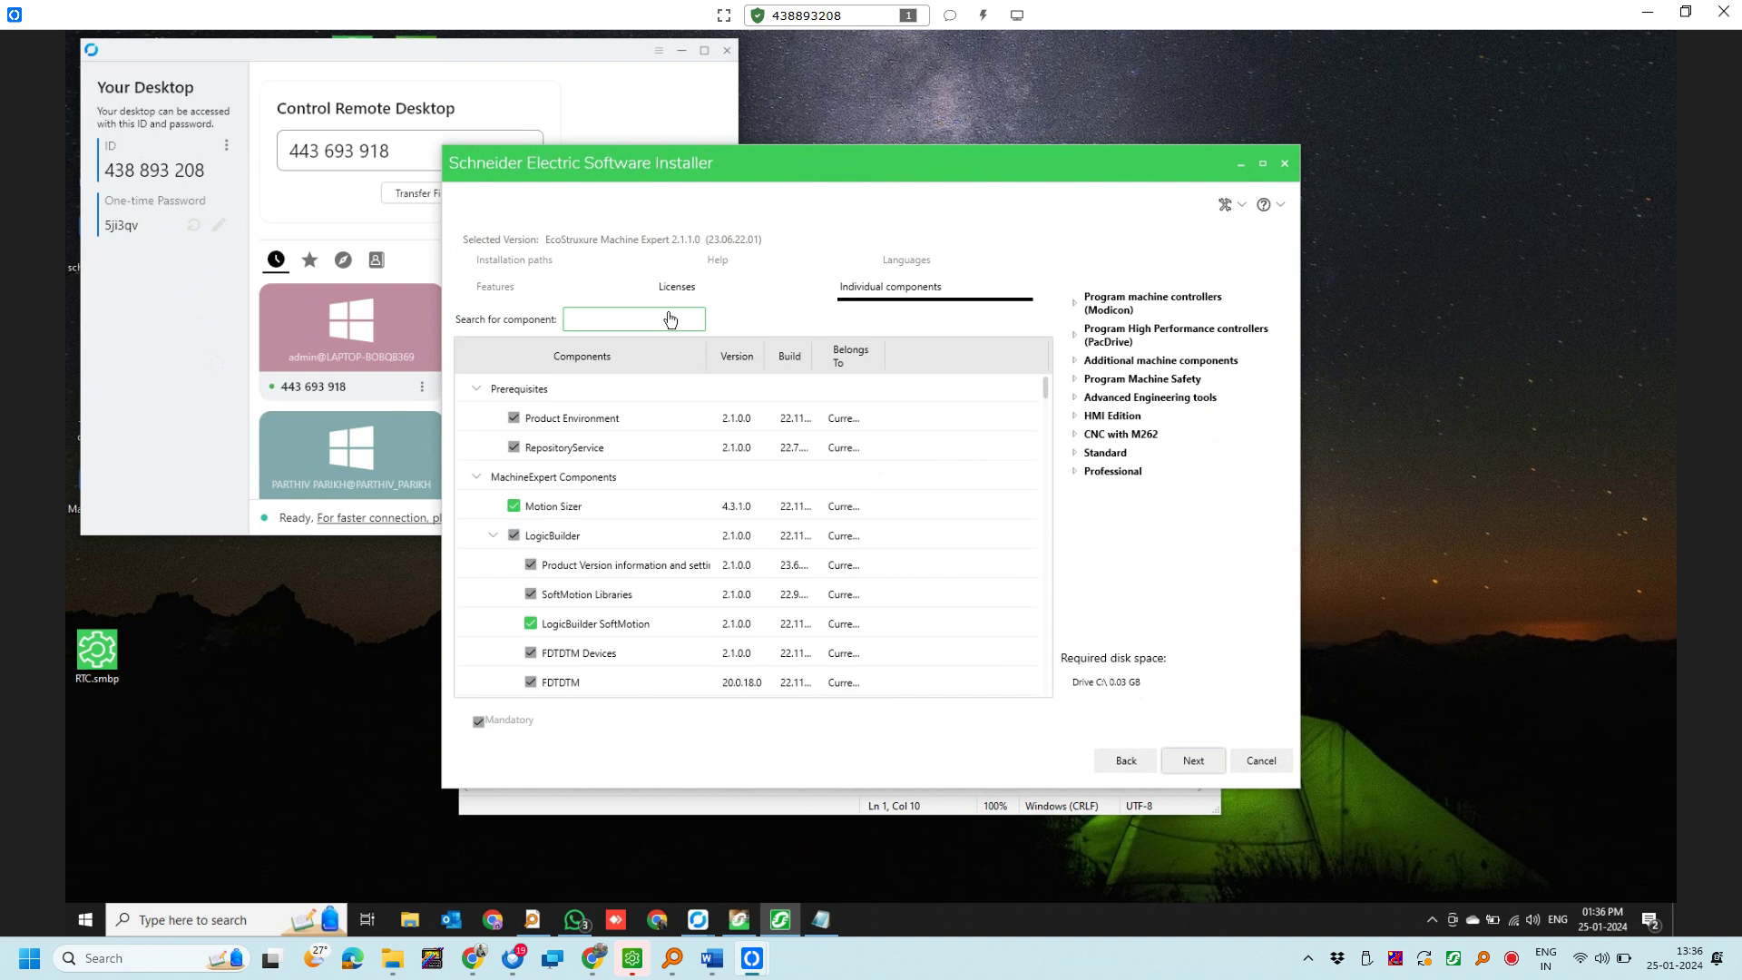
{"action": "left_click", "coordinate": [652, 322]}
{"action": "type", "text": "m218"}
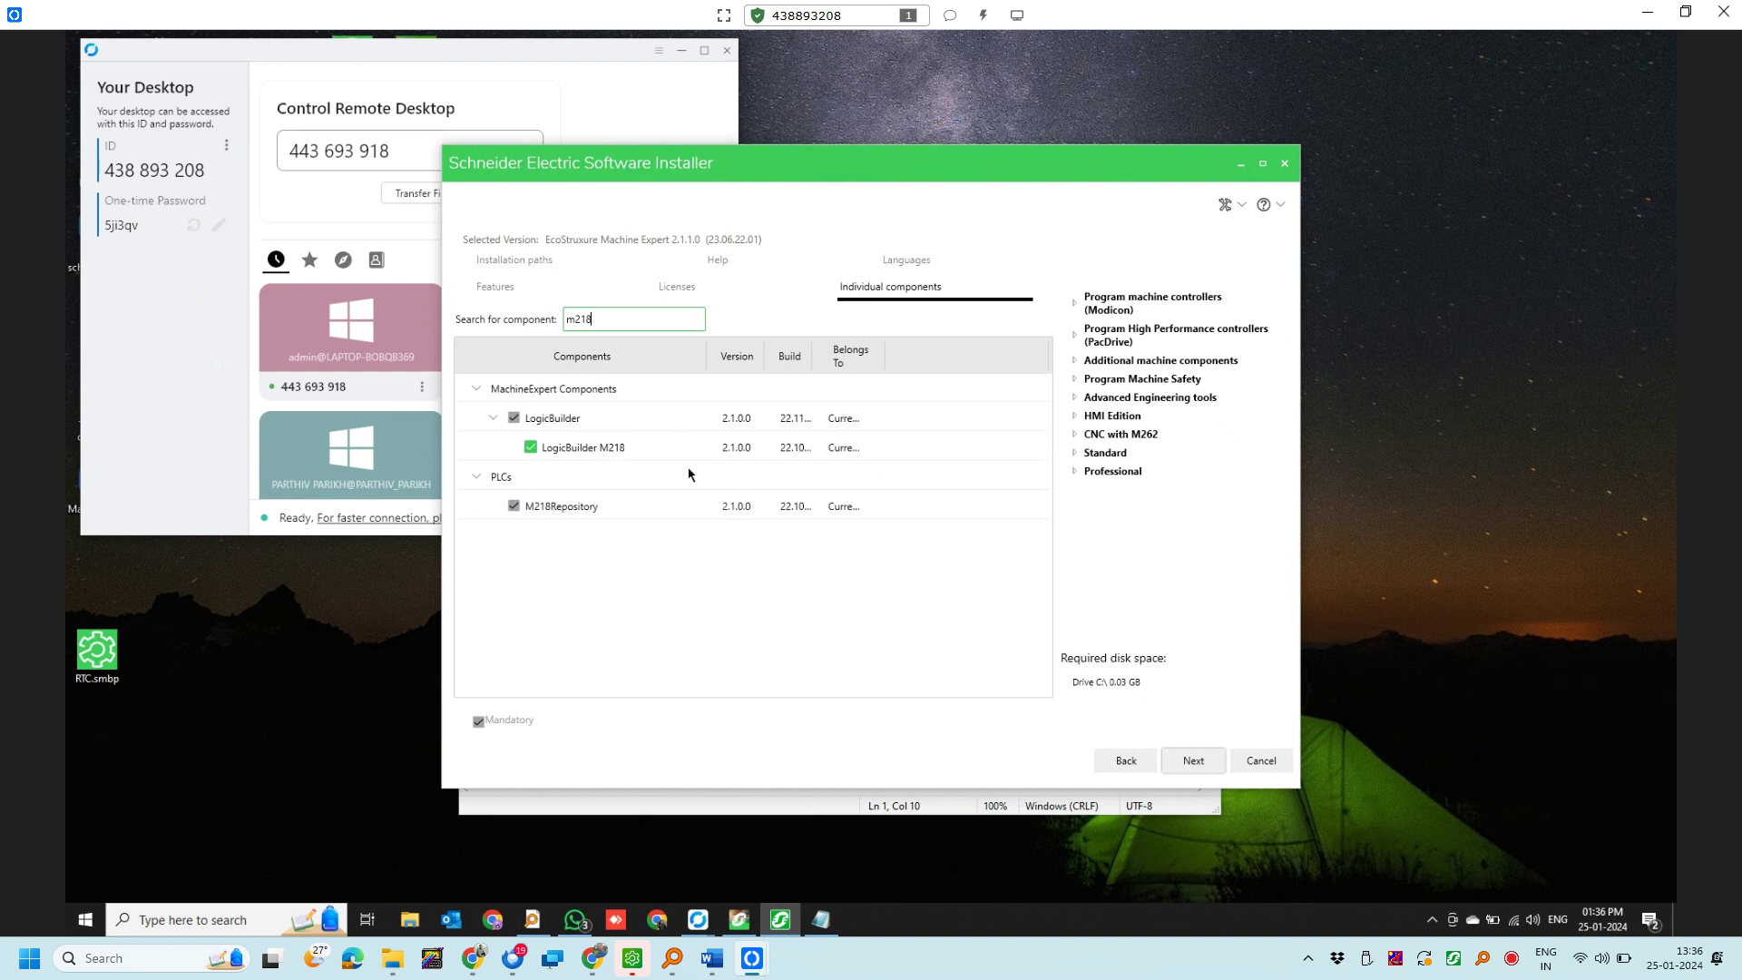
{"action": "left_click", "coordinate": [1191, 759]}
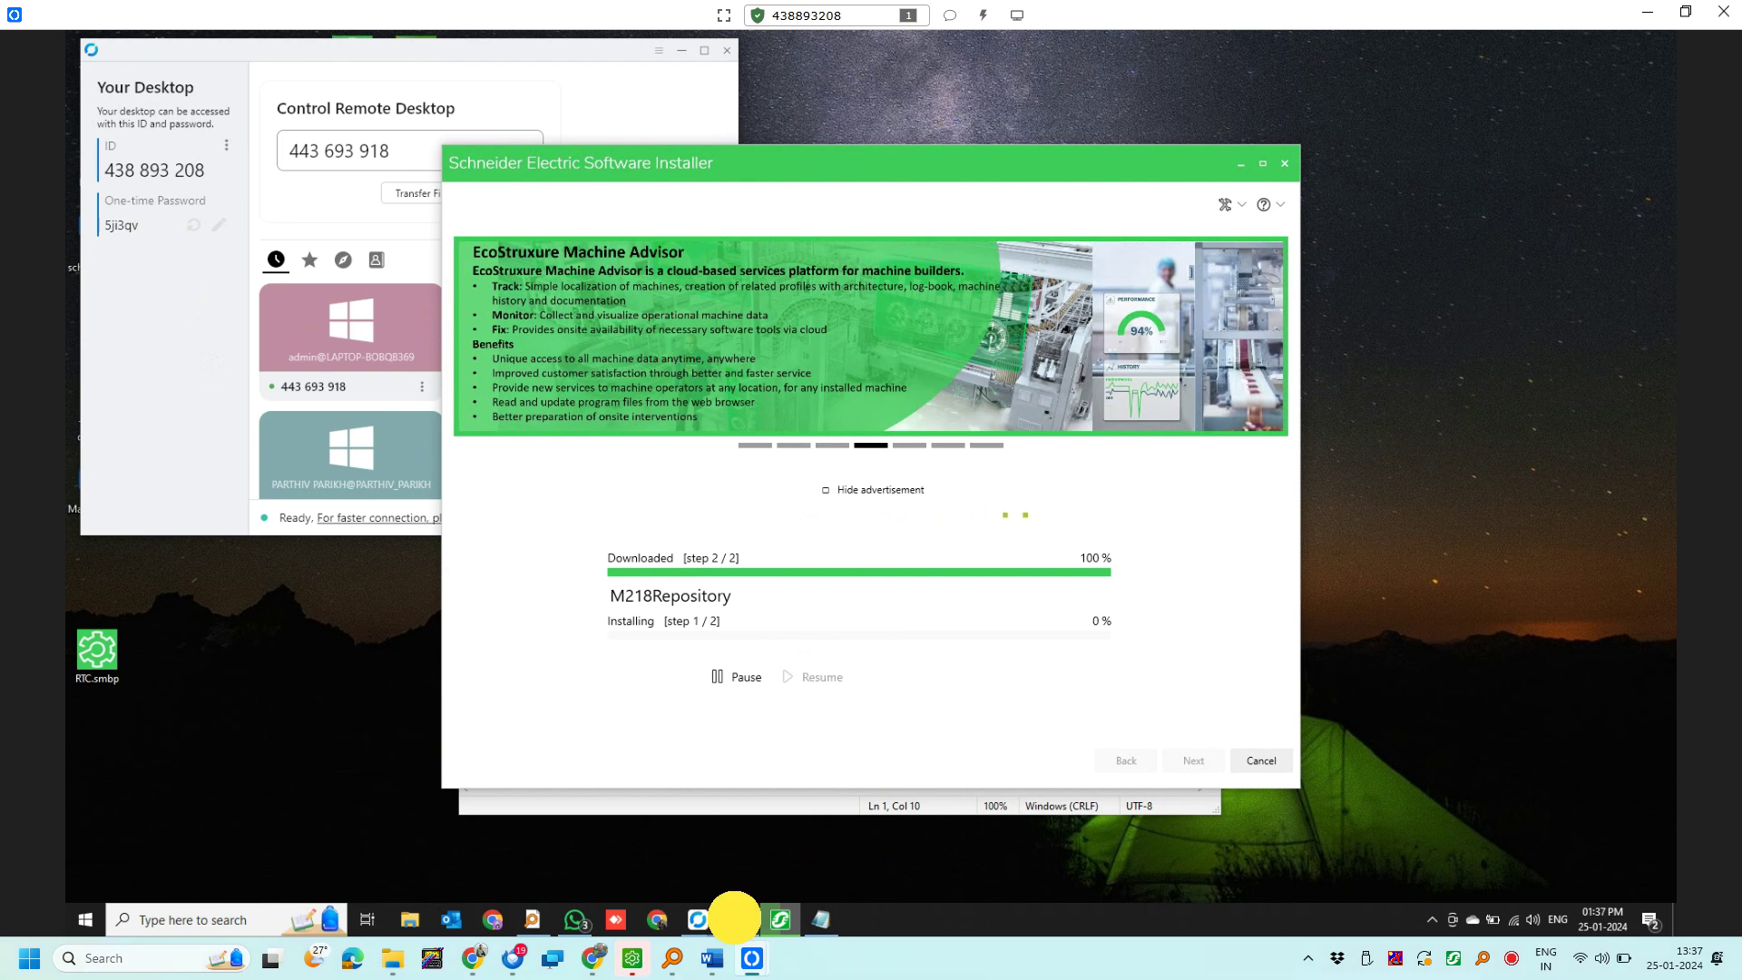
Switch to Machine Expert Logic Builder and close it without saving the changes to the 122 project.
{"action": "left_click", "coordinate": [738, 920]}
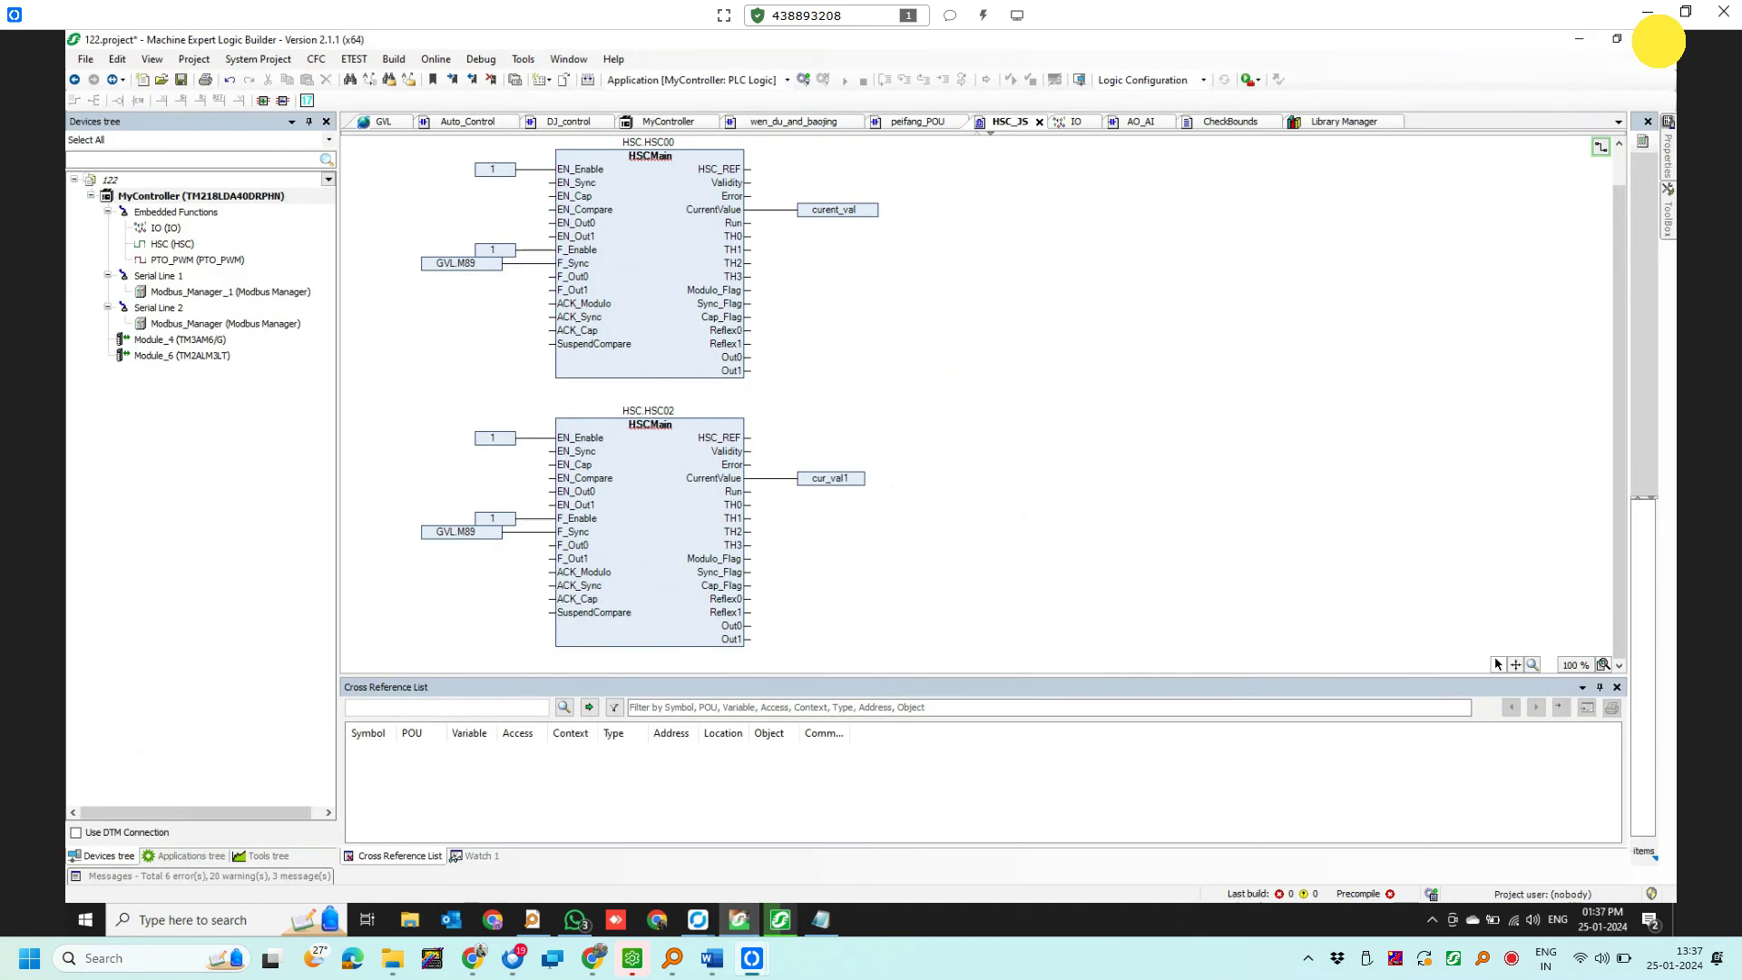
{"action": "left_click", "coordinate": [1657, 41]}
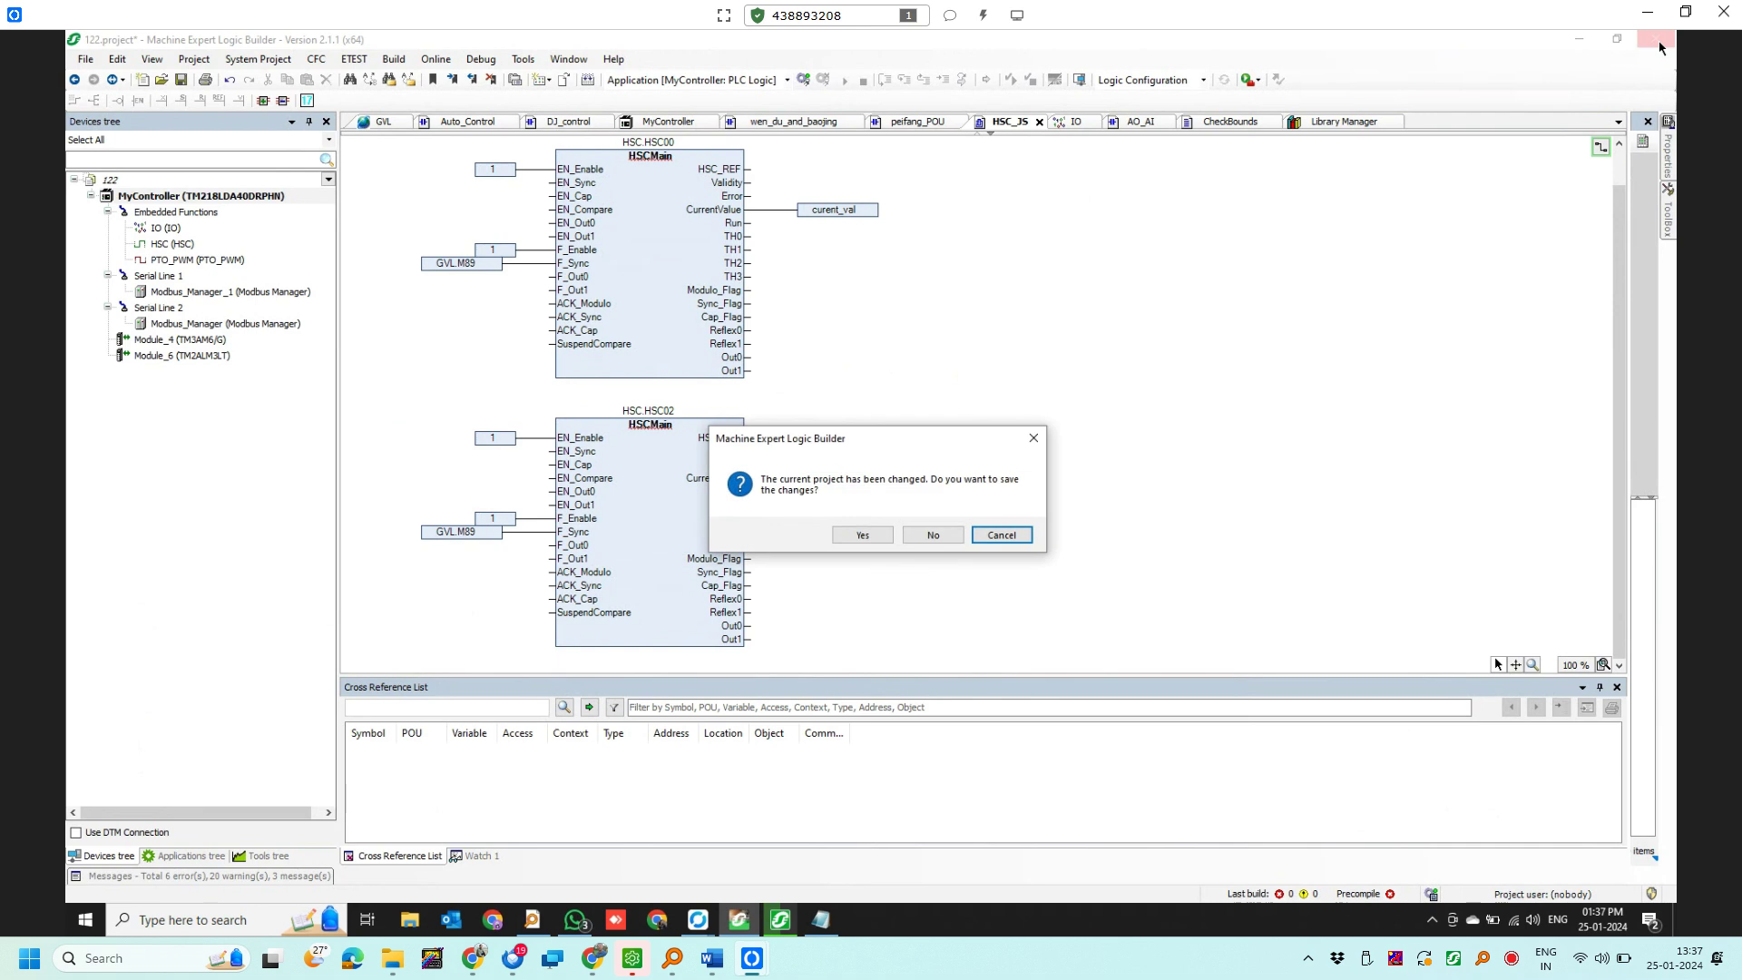
{"action": "left_click", "coordinate": [932, 535]}
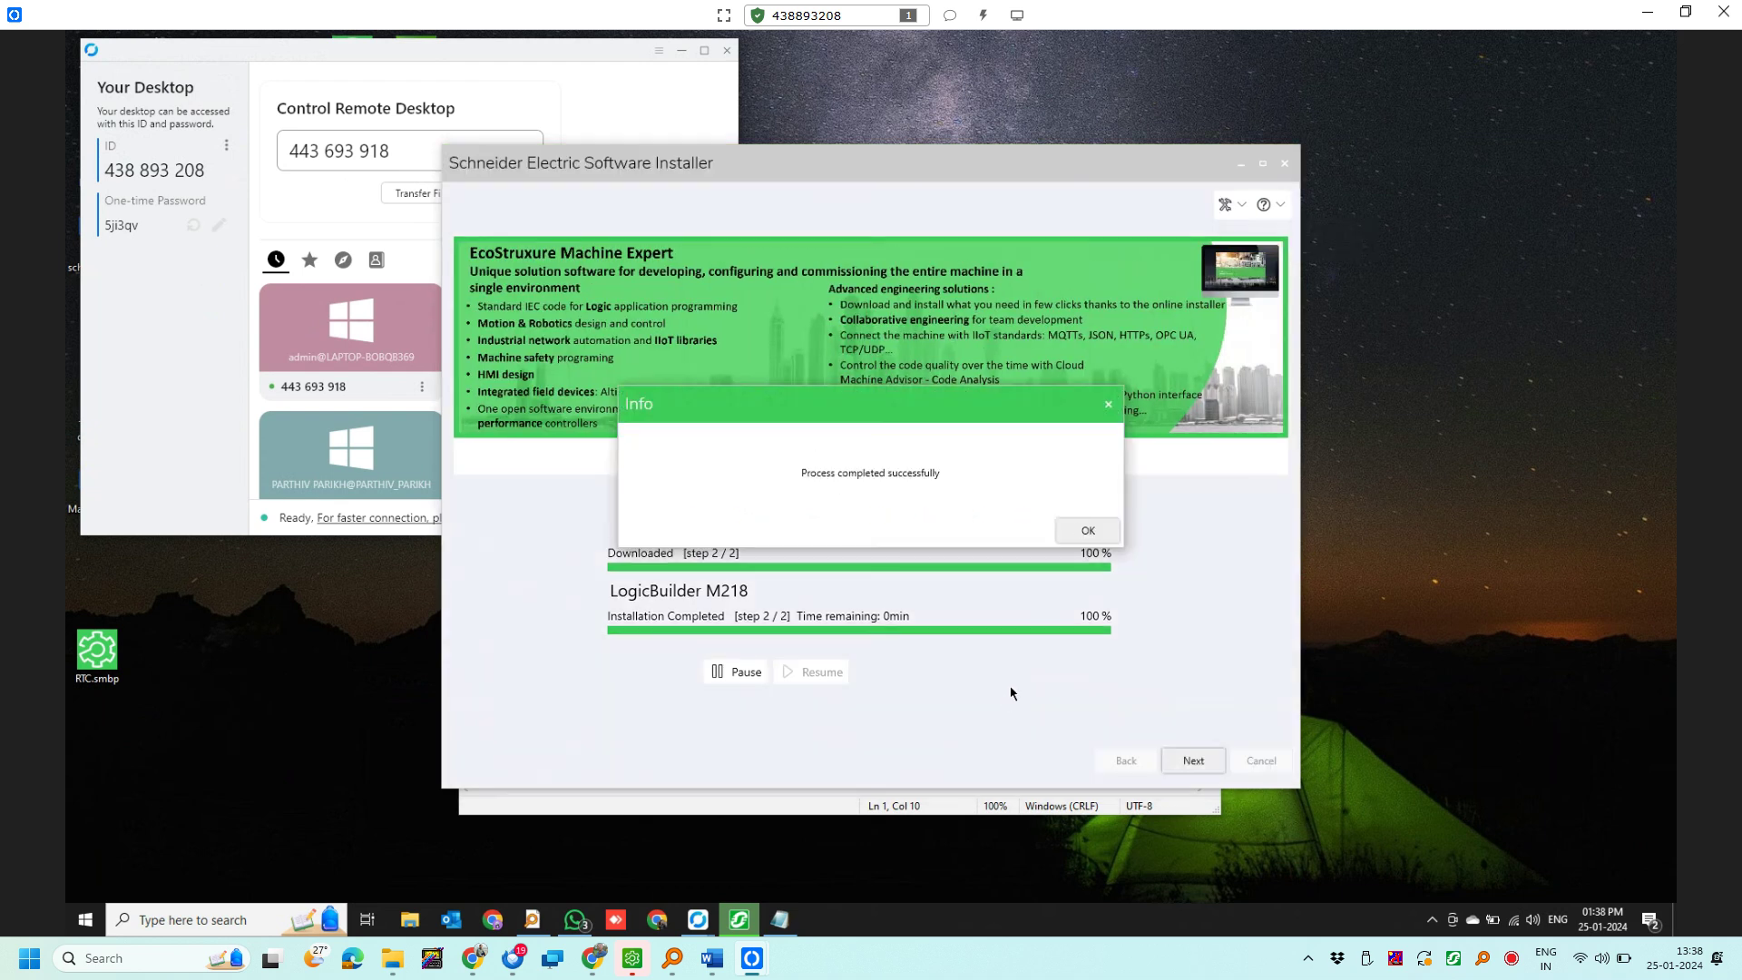
Finish and exit the completed installation, and clear the desktop of the offer code file and the remote desktop window.
{"action": "left_click", "coordinate": [1078, 532]}
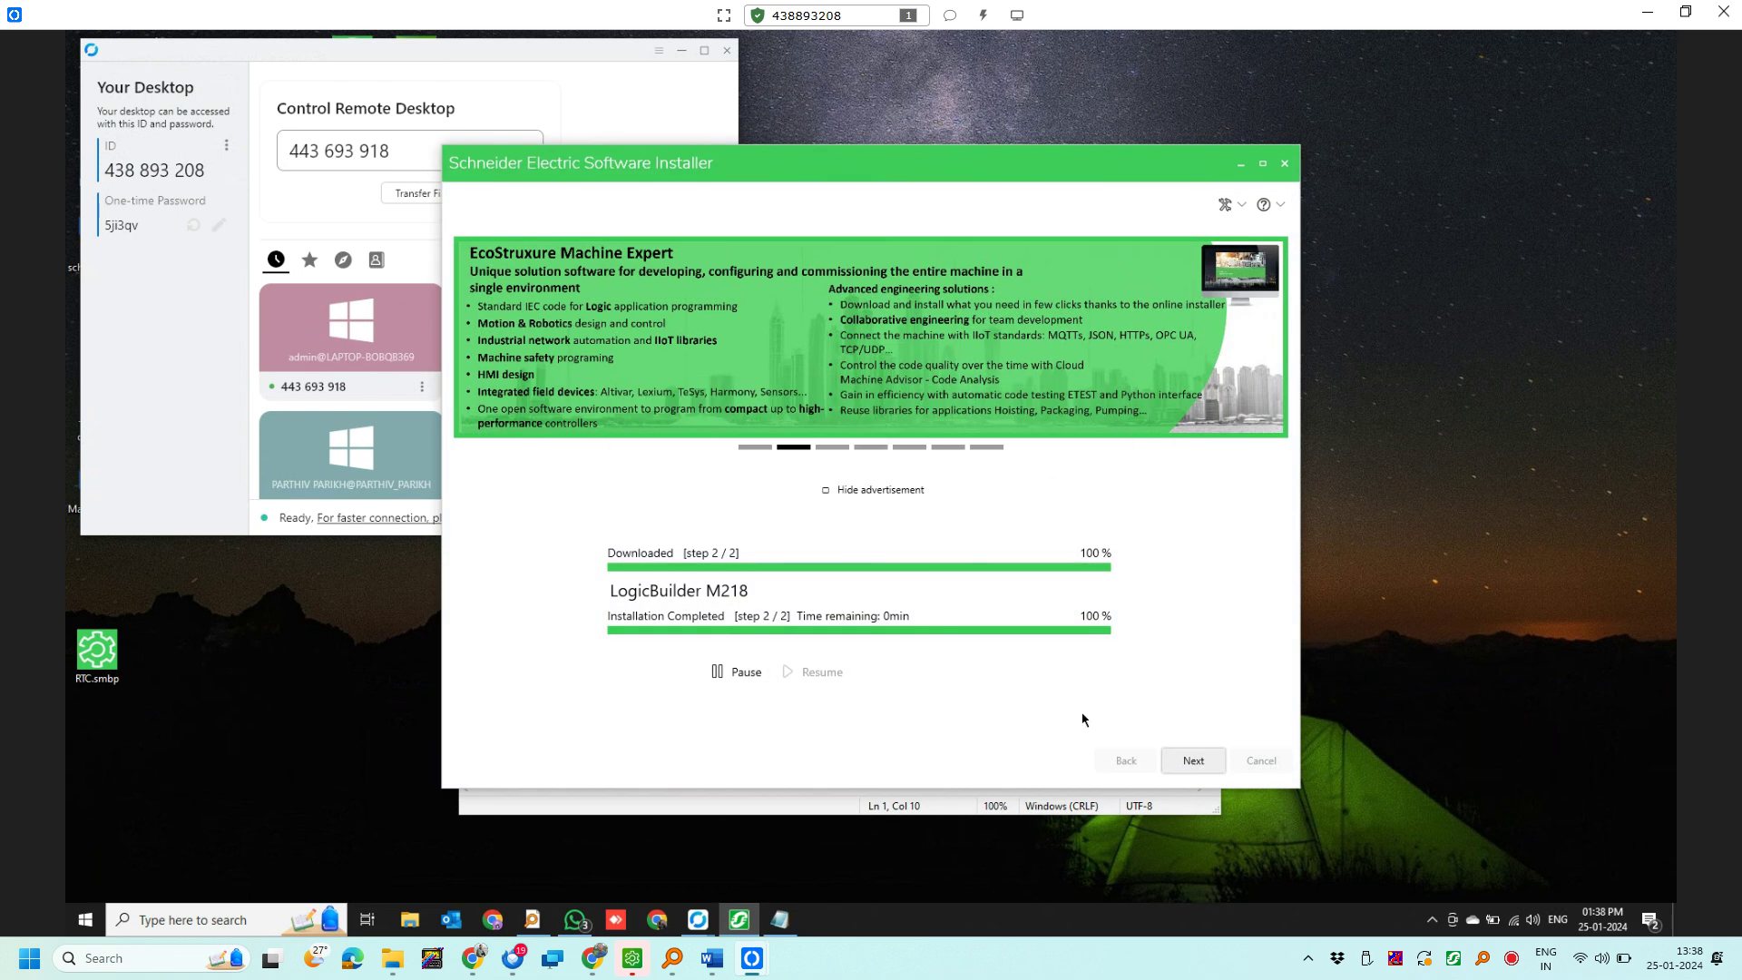
{"action": "left_click", "coordinate": [1187, 761]}
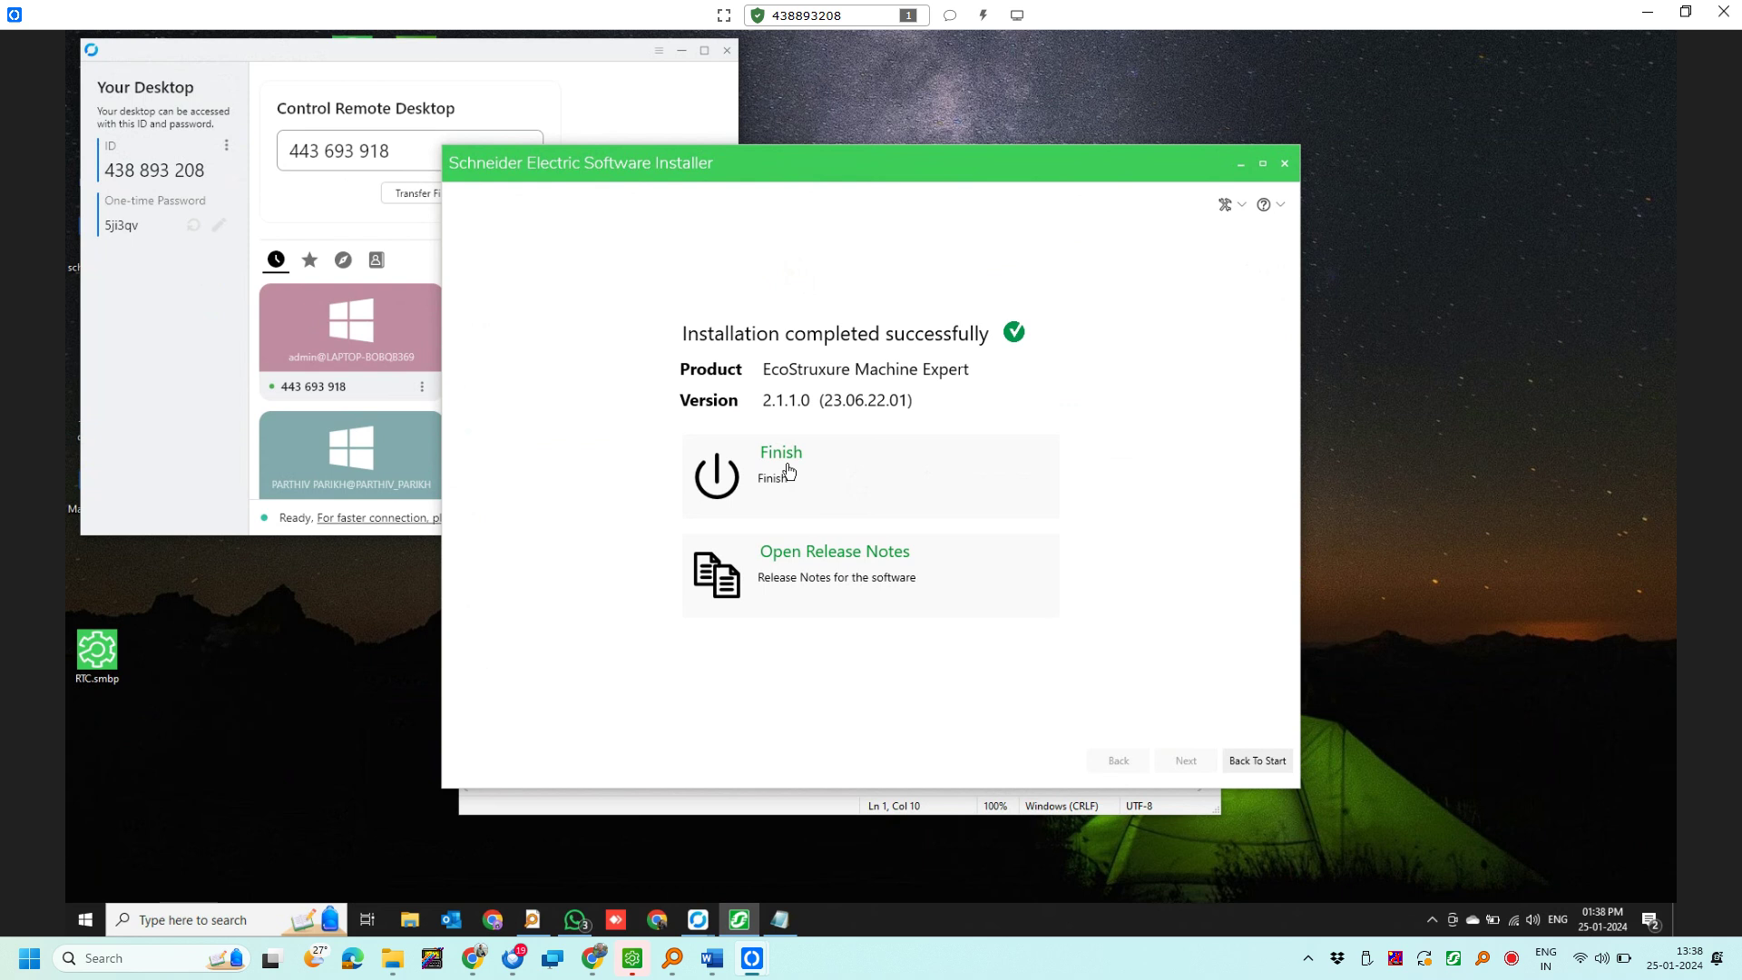
{"action": "left_click", "coordinate": [789, 470]}
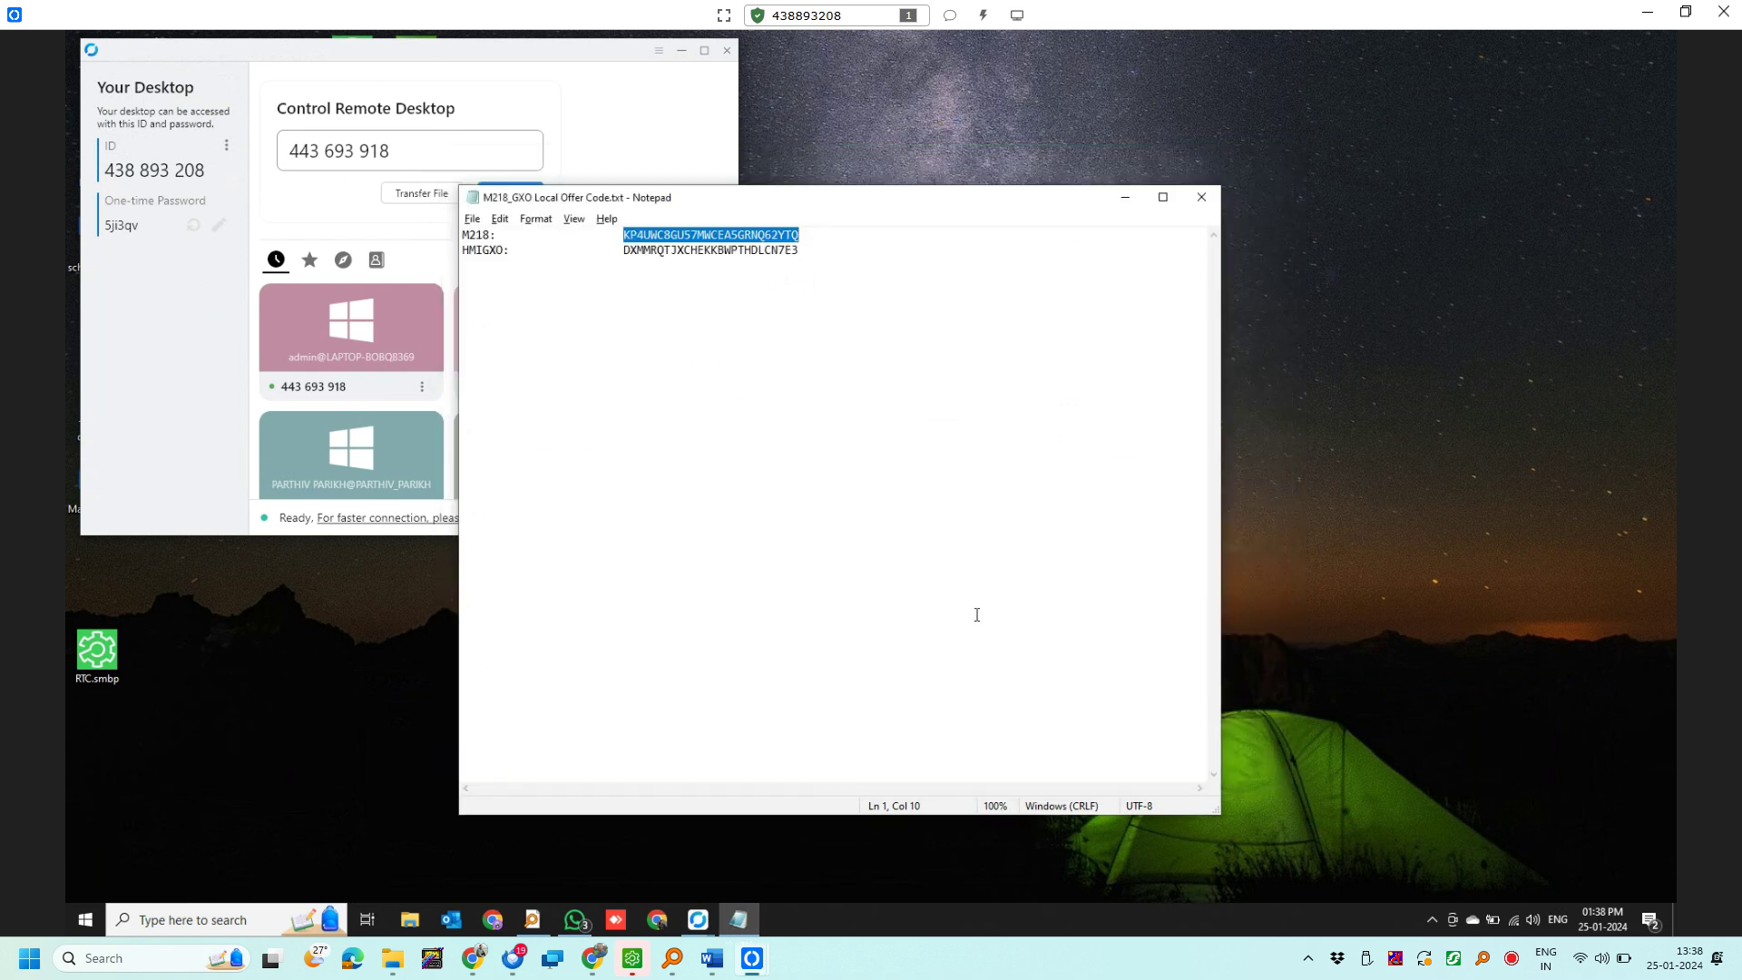
{"action": "left_click", "coordinate": [1198, 199]}
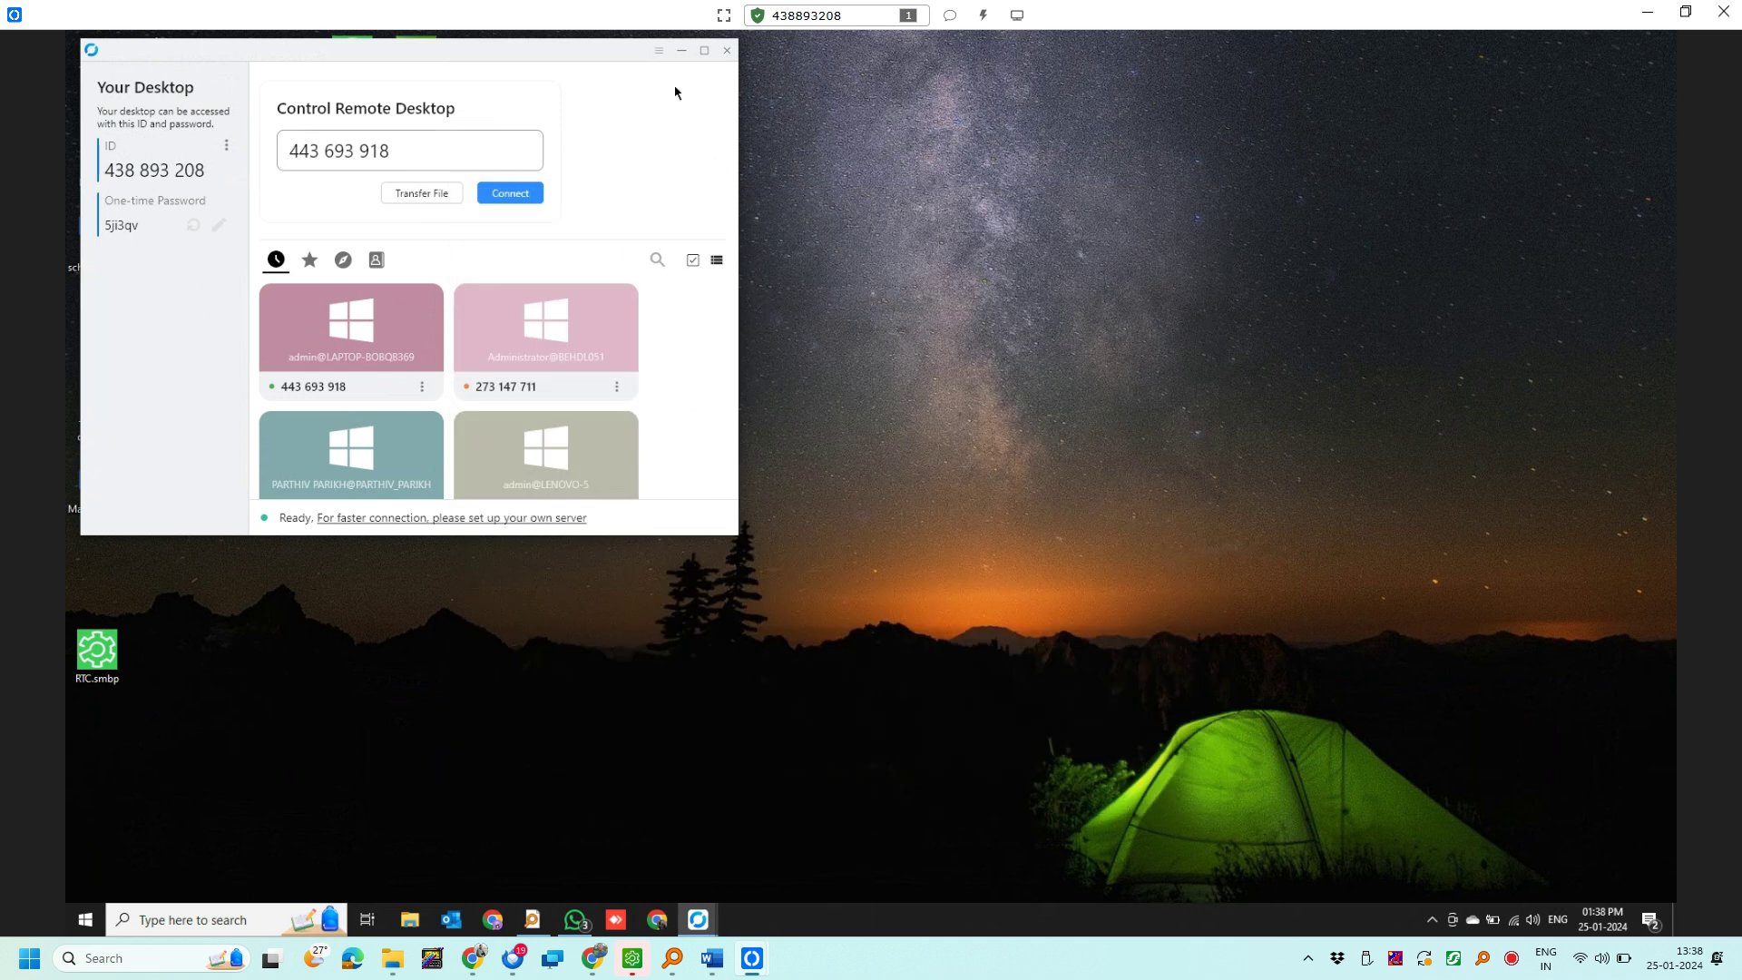
{"action": "left_click", "coordinate": [681, 51]}
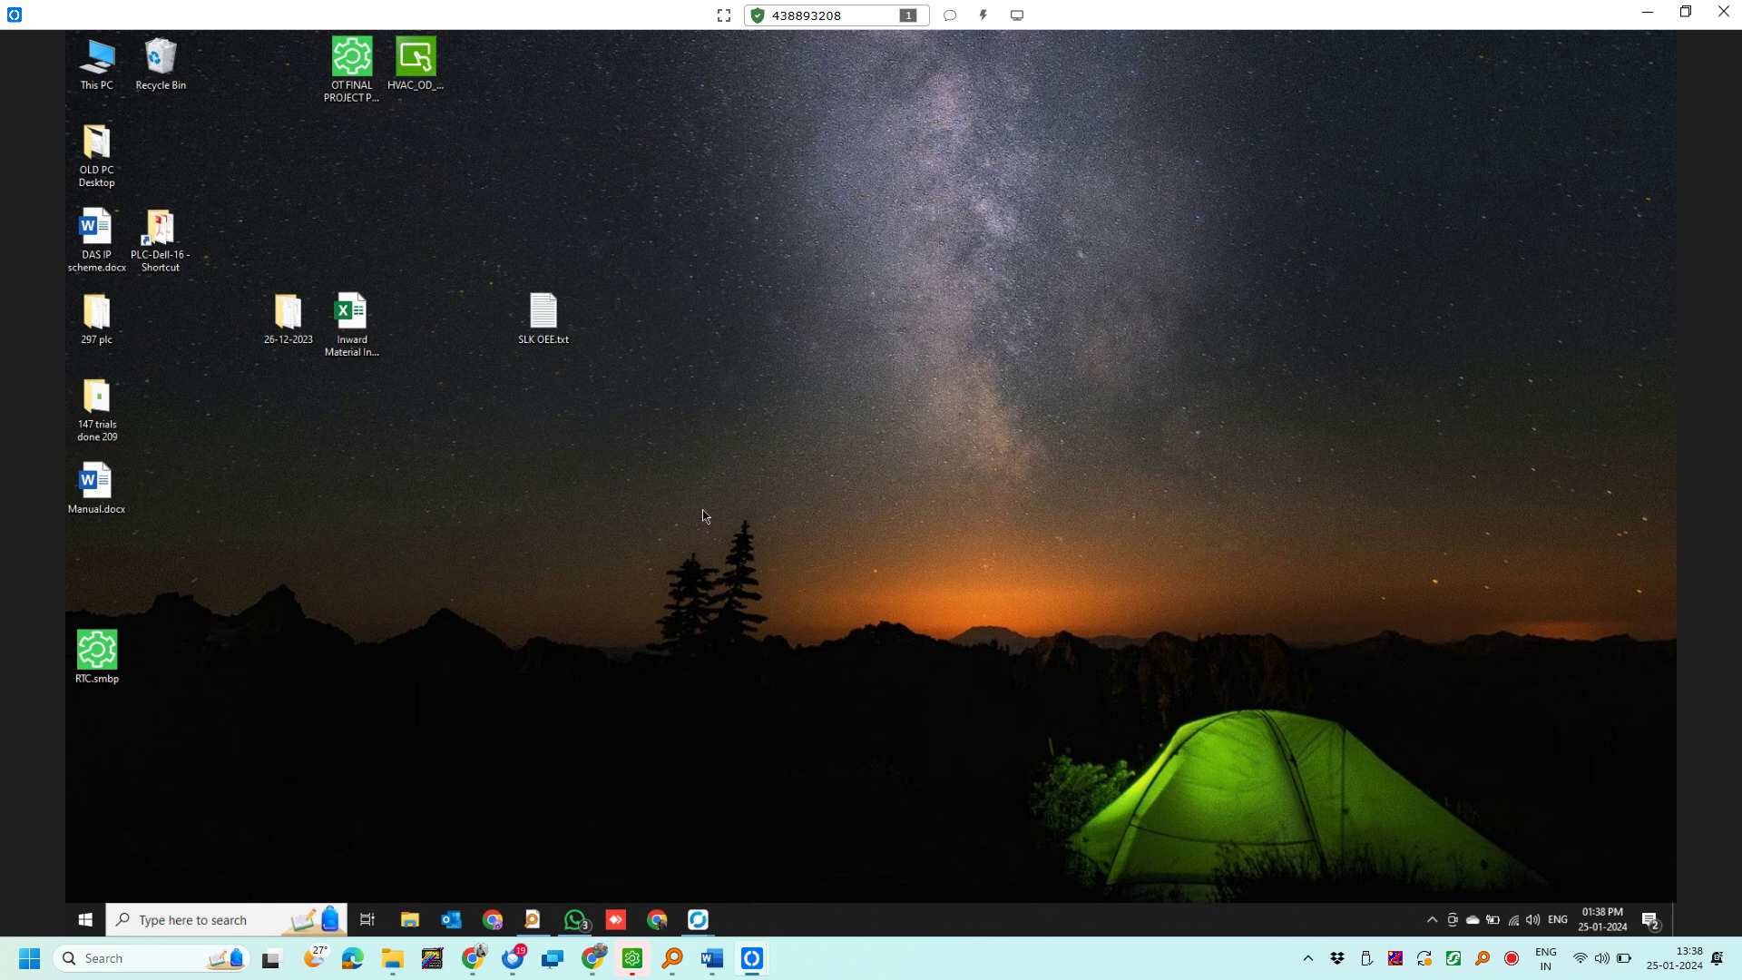
Launch Machine Expert V2.1 and open 122.project from the Open Project dialog.
{"action": "key", "text": "super"}
{"action": "type", "text": "machi"}
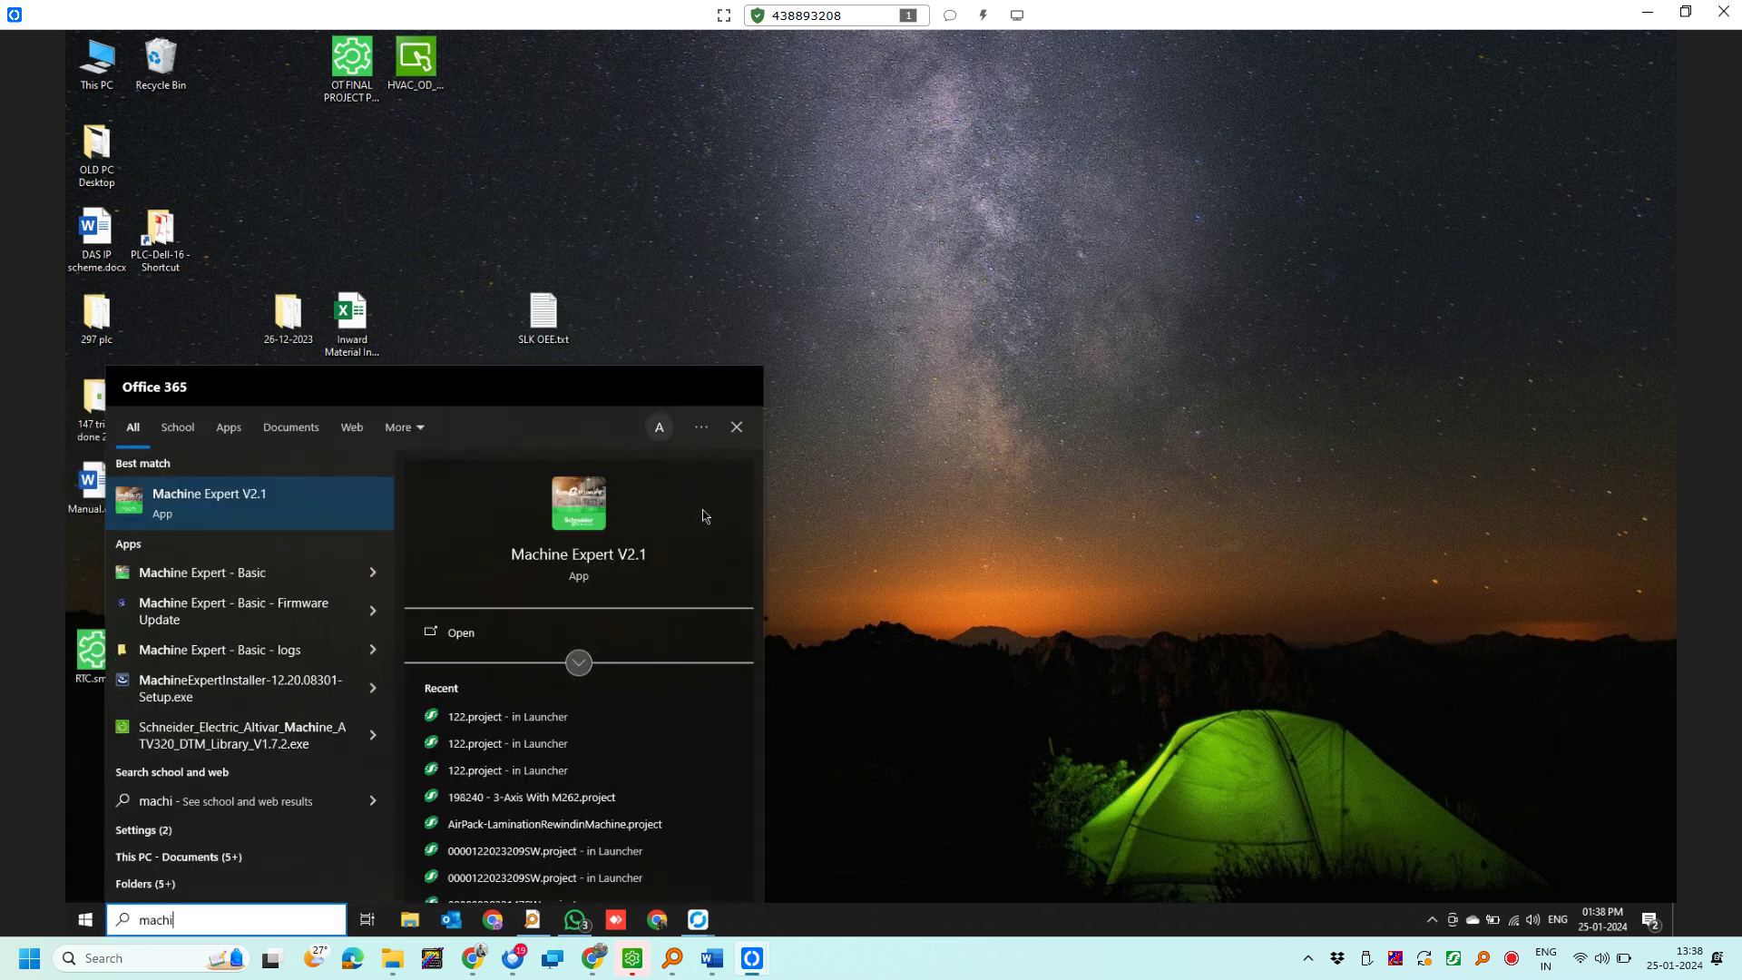
{"action": "key", "text": "Return"}
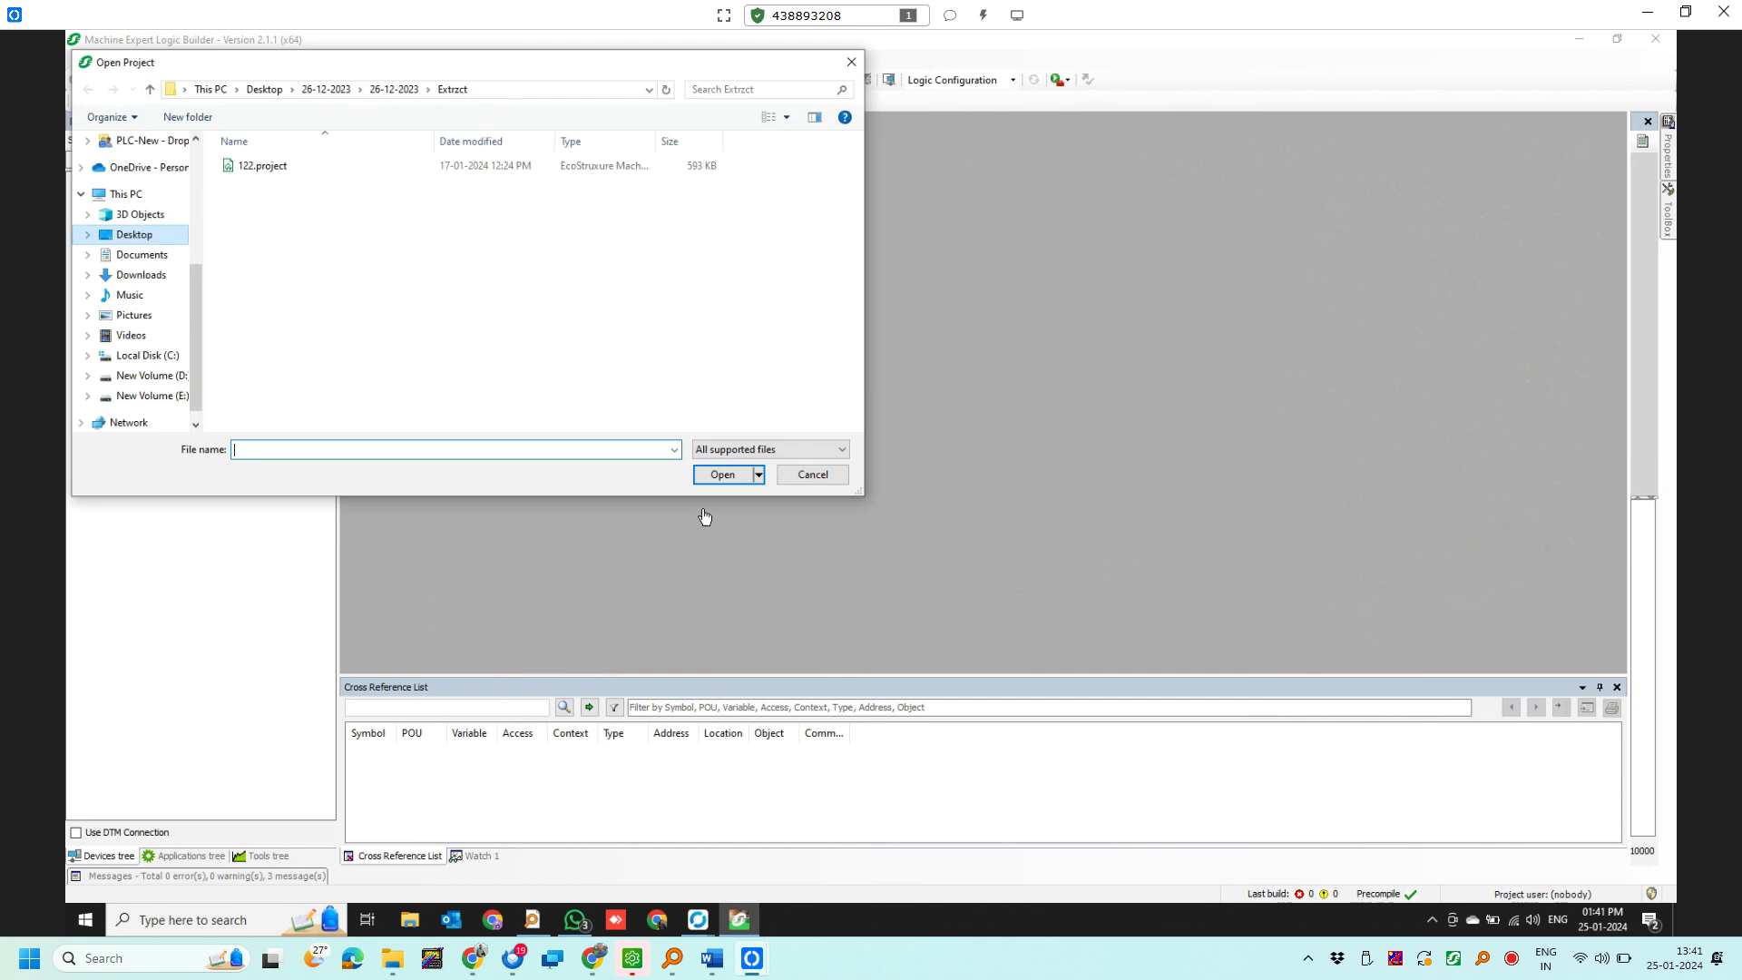
{"action": "left_click", "coordinate": [262, 166]}
{"action": "key", "text": "Return"}
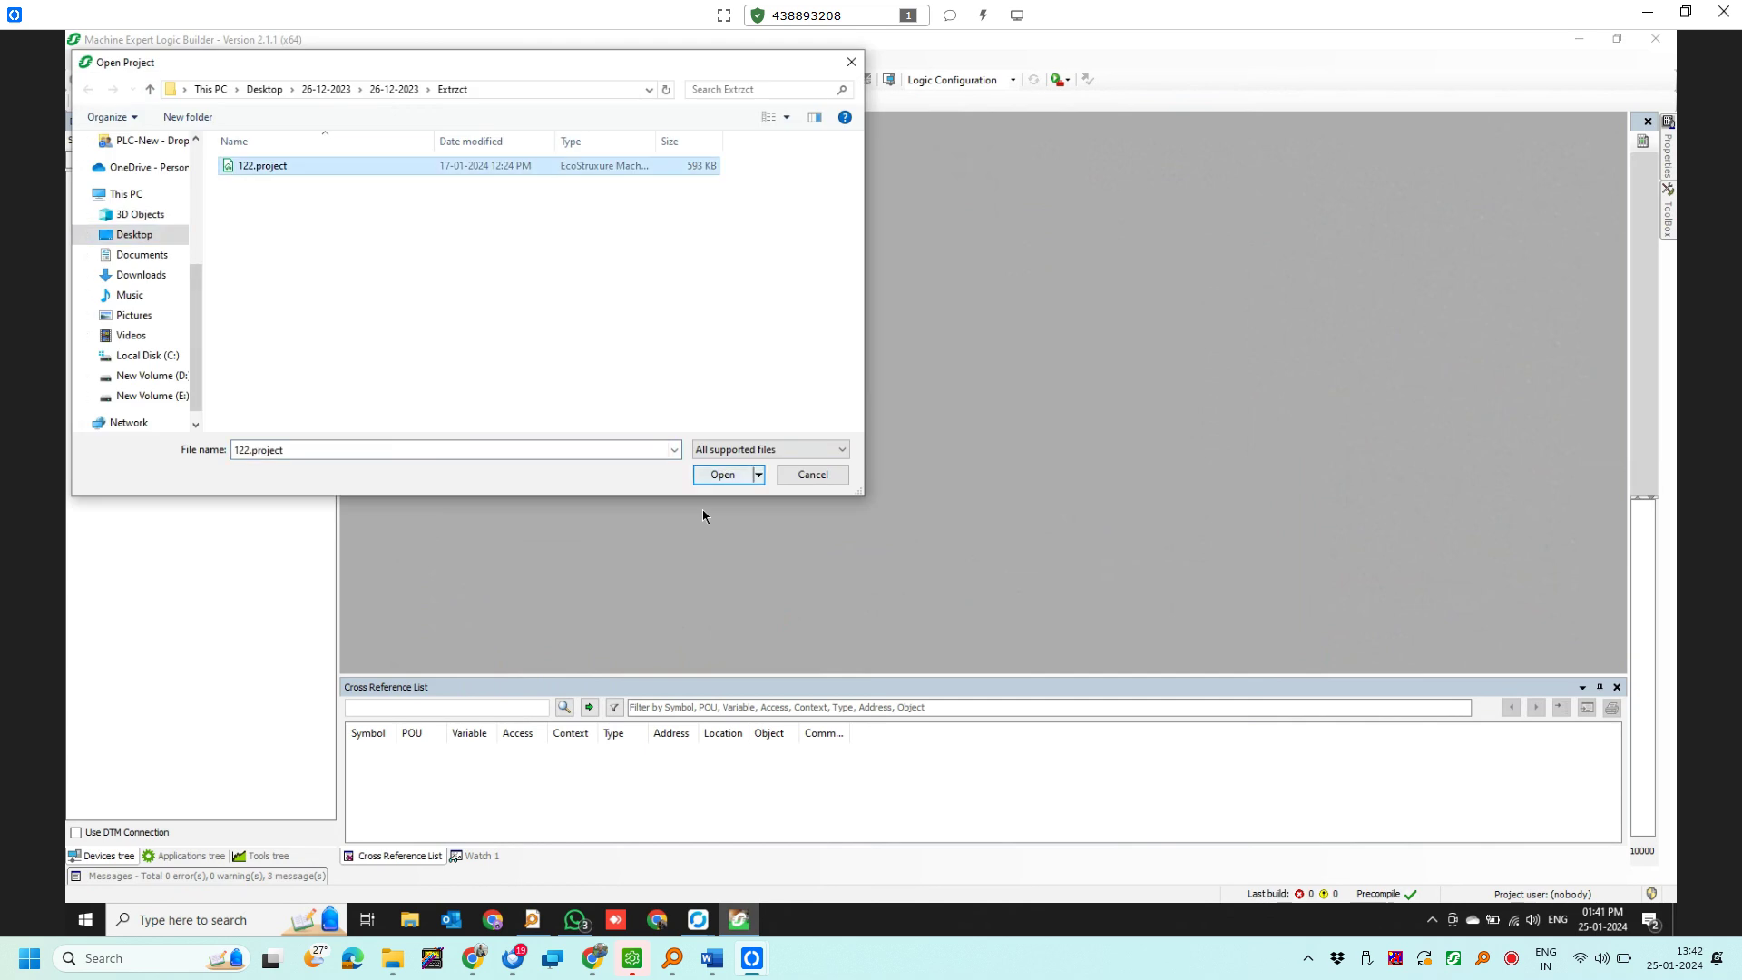